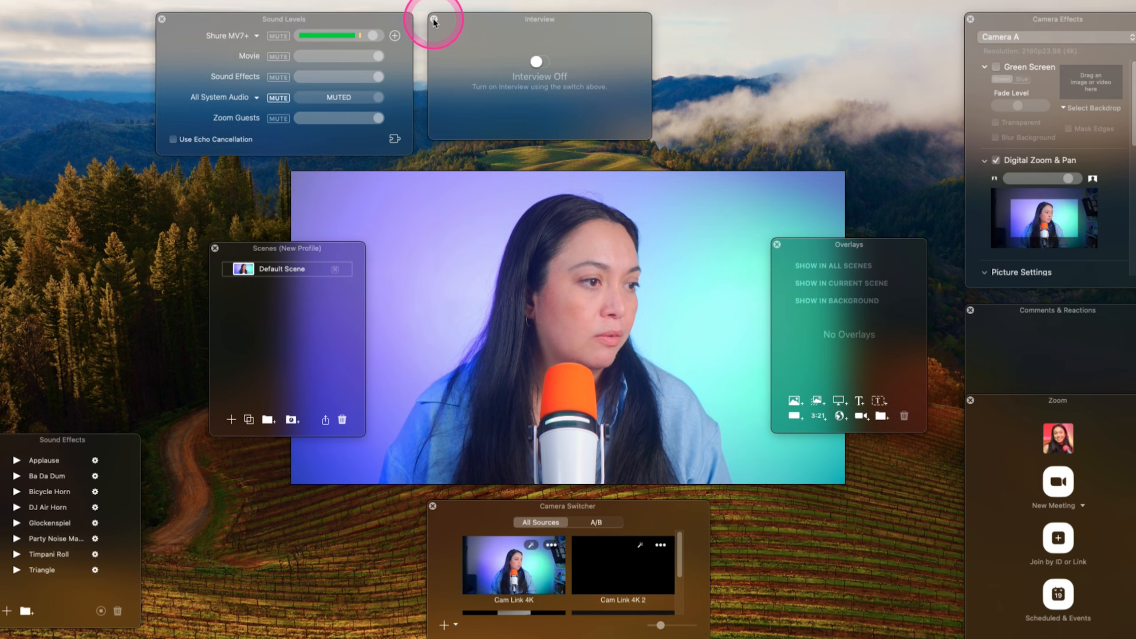
- Close the Interview, Sound Effects, Zoom and Comments & Reactions windows
left_click(434, 20)
left_click(2, 440)
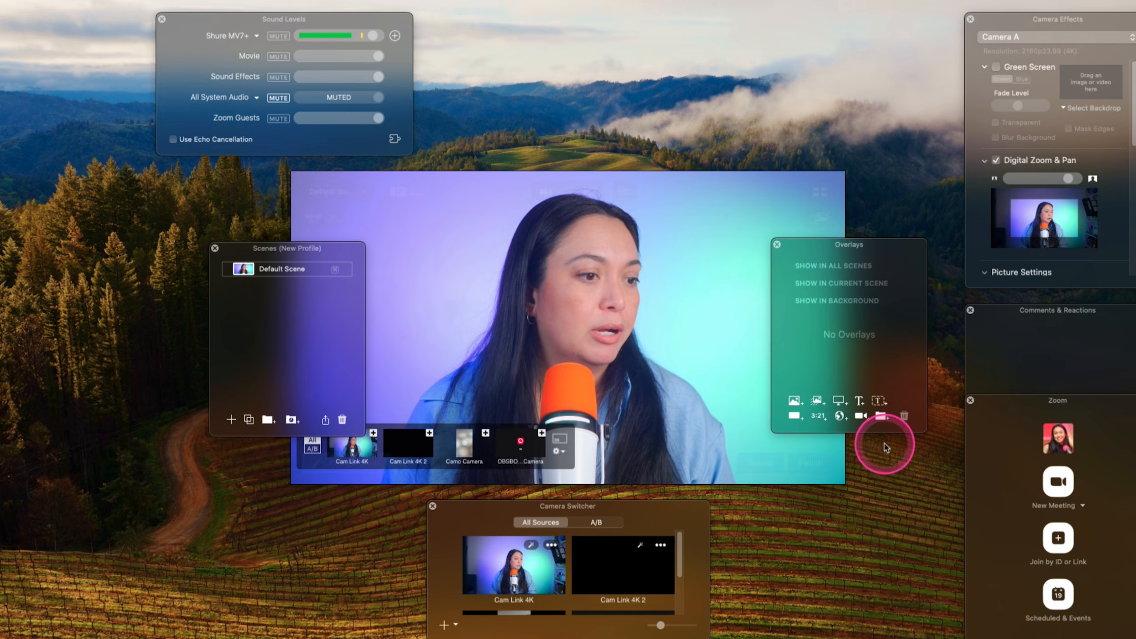
left_click(970, 400)
left_click(970, 310)
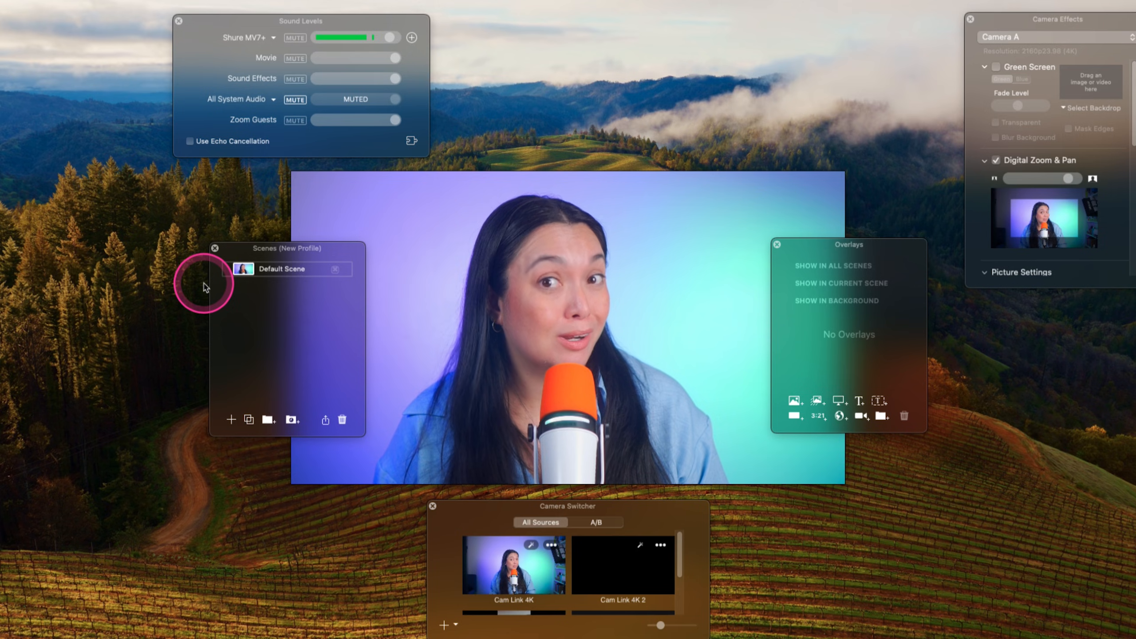
- Turn Digital Zoom & Pan off and back on for Camera A to compare the framing
left_click(1037, 20)
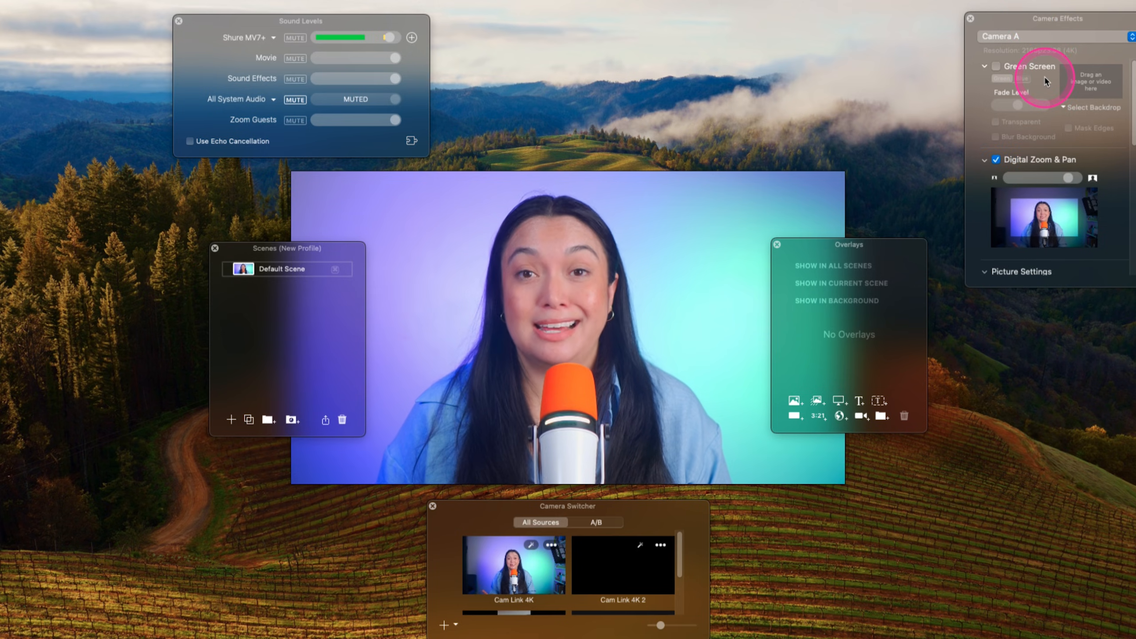
left_click(1027, 213)
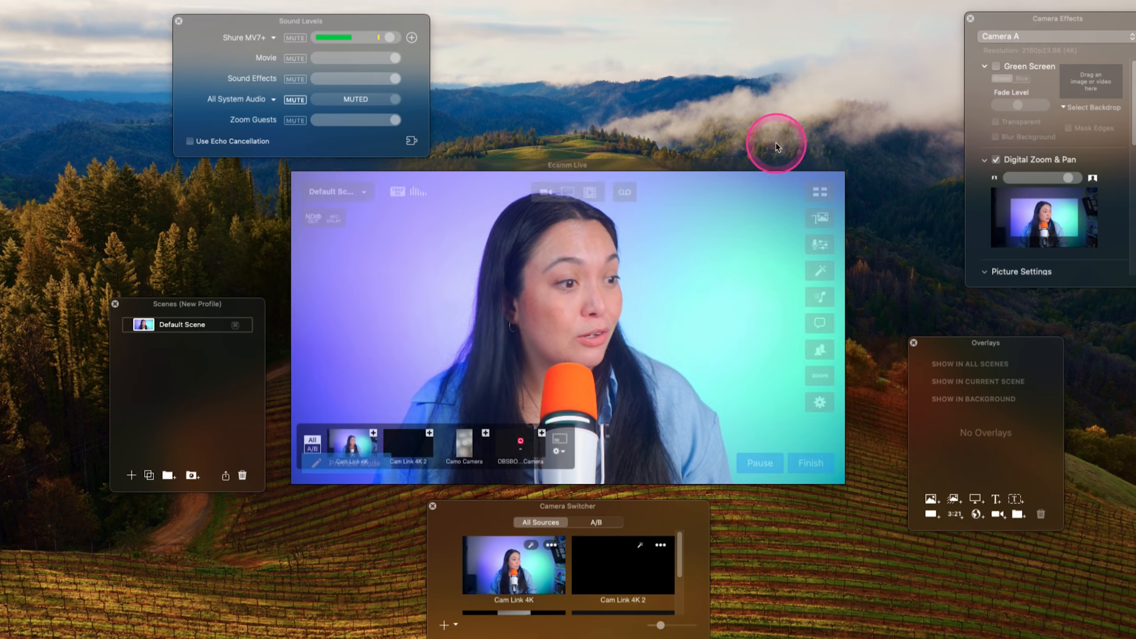
left_click(997, 161)
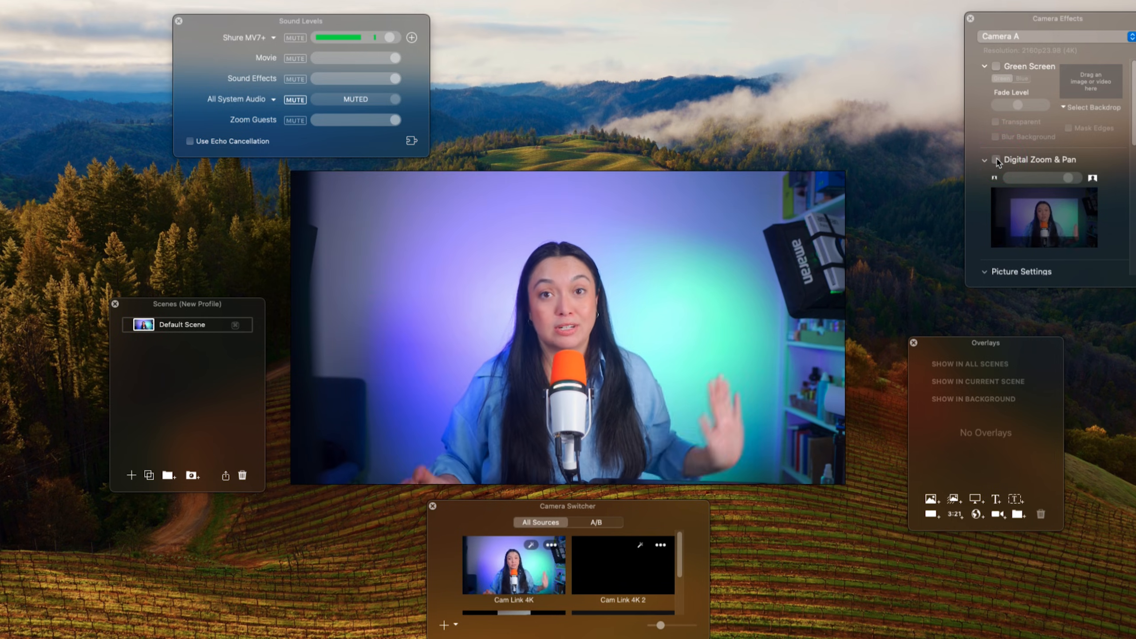
left_click(997, 160)
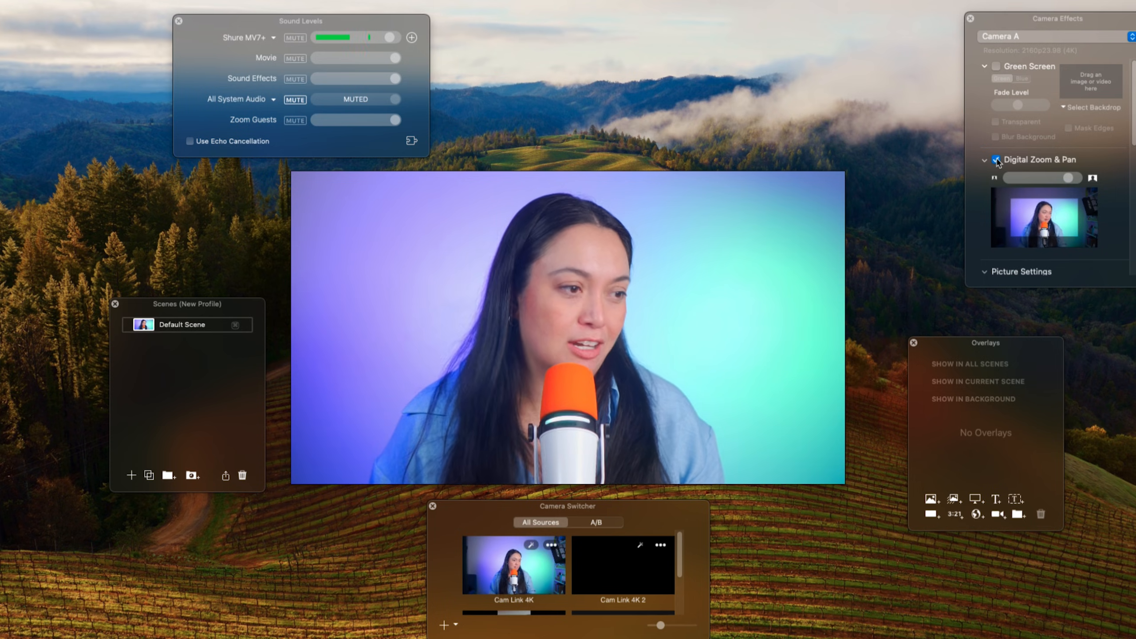
- Place the Scenes window beside the video preview, clear of the picture, and choose to show the Scenes window
left_click_drag(185, 418, 253, 347)
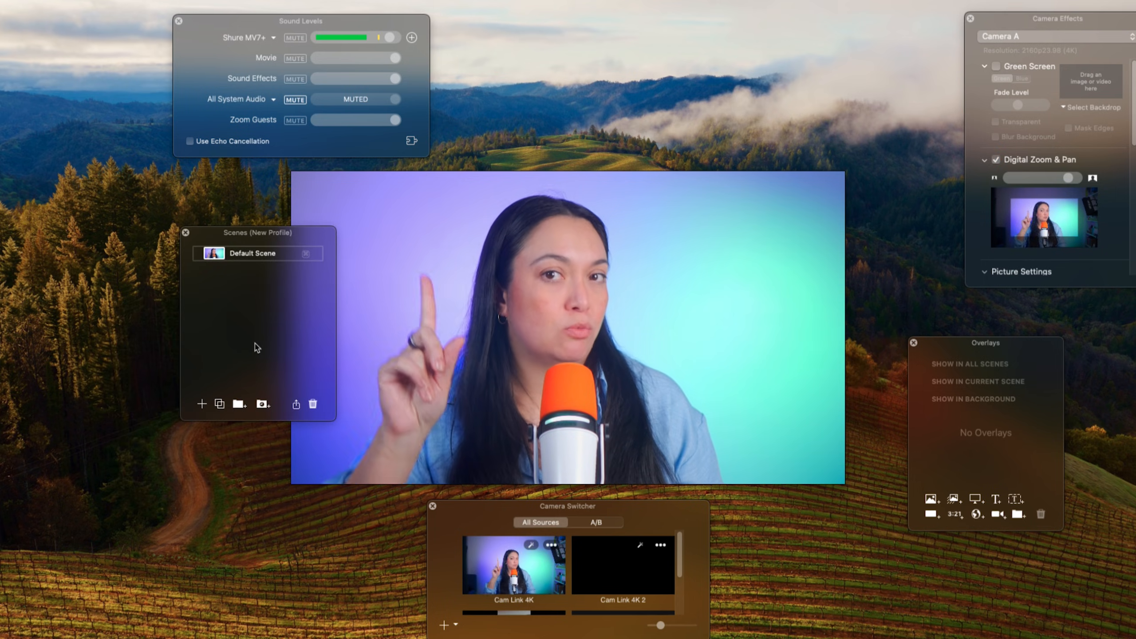
left_click_drag(214, 237, 129, 229)
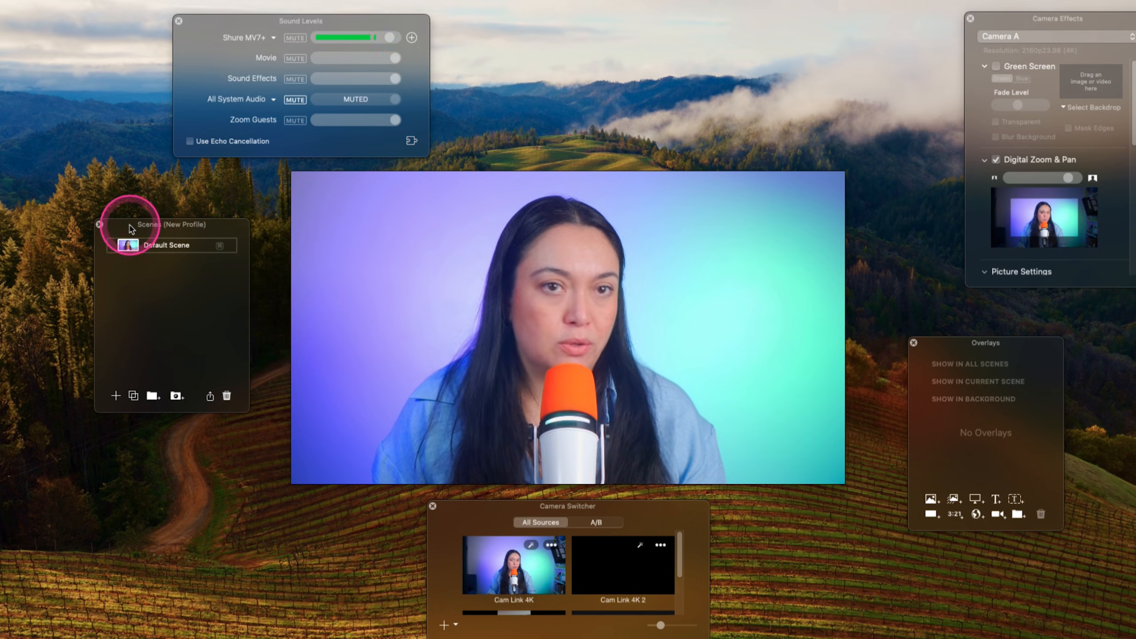
mouse_move(631, 326)
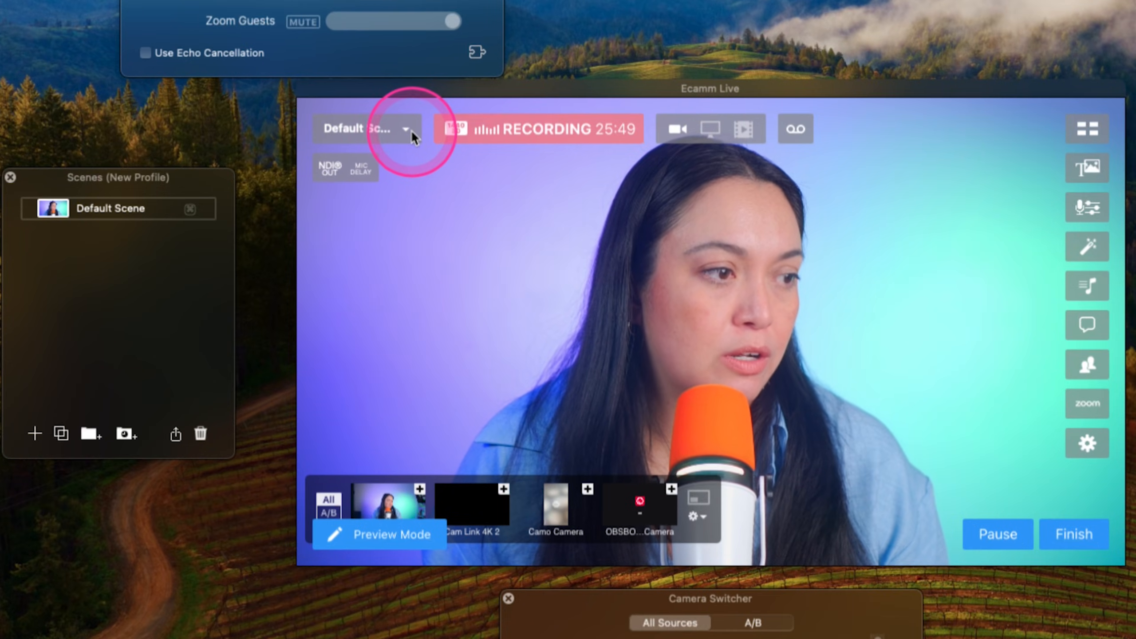
left_click(365, 192)
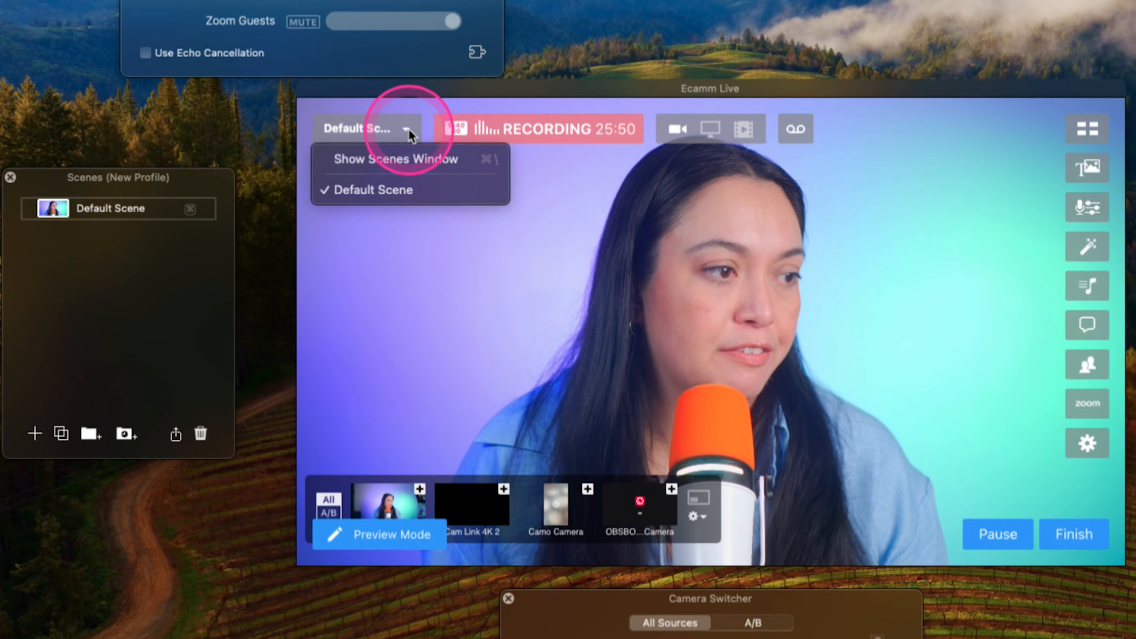
left_click(380, 158)
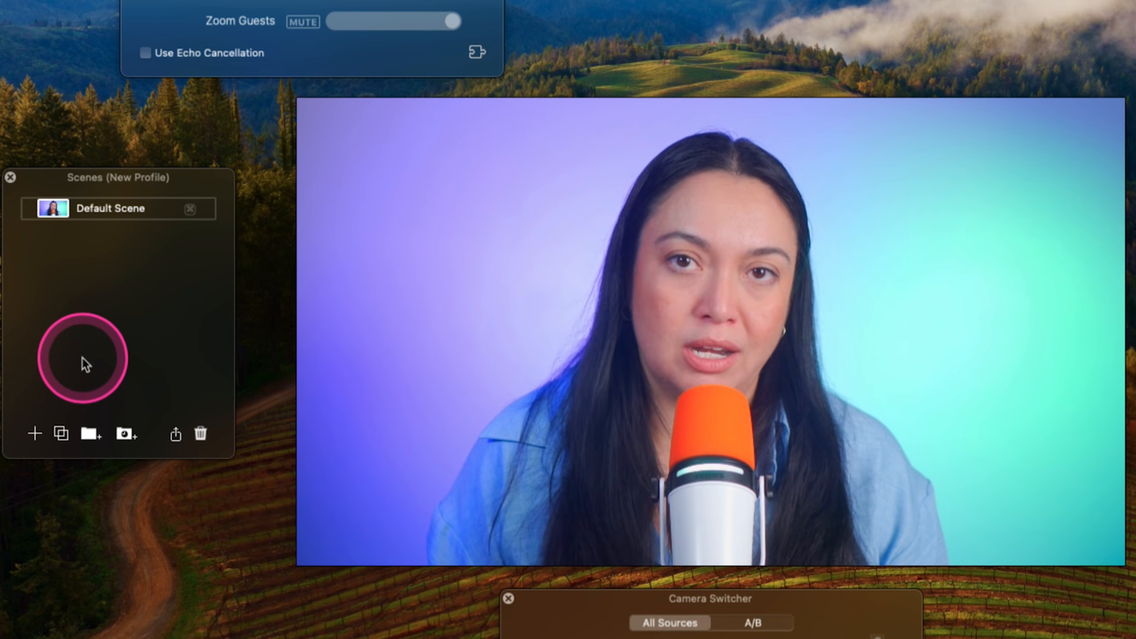
- Add four new scenes and name the five scenes Intro, Main Topic, Key Question, Reaction and Wrap - up
left_click(35, 433)
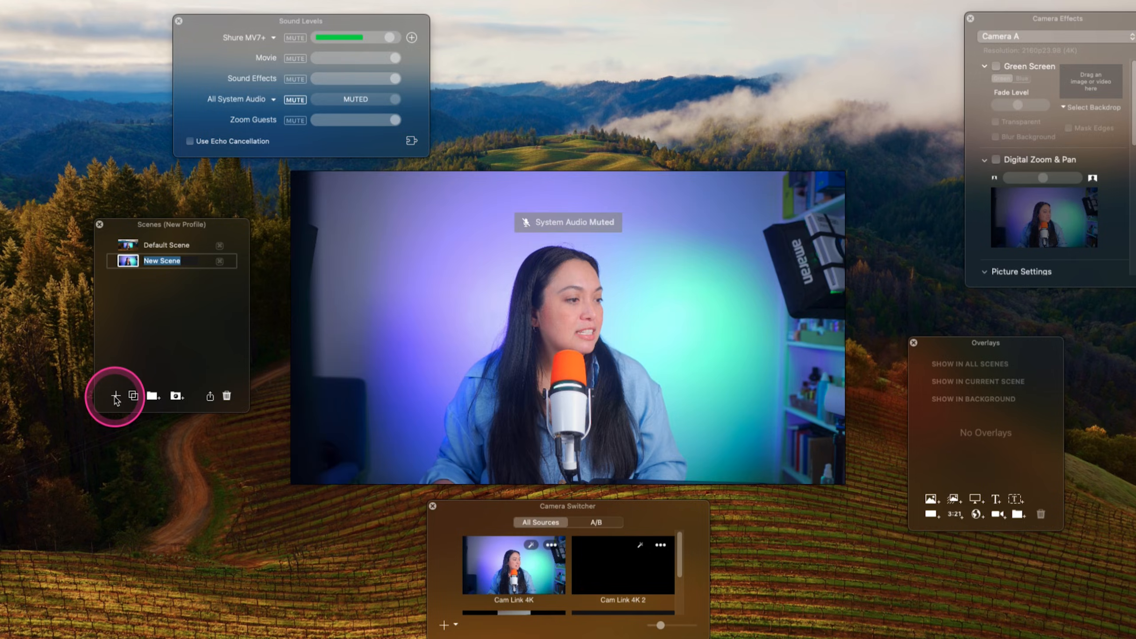
left_click(115, 396)
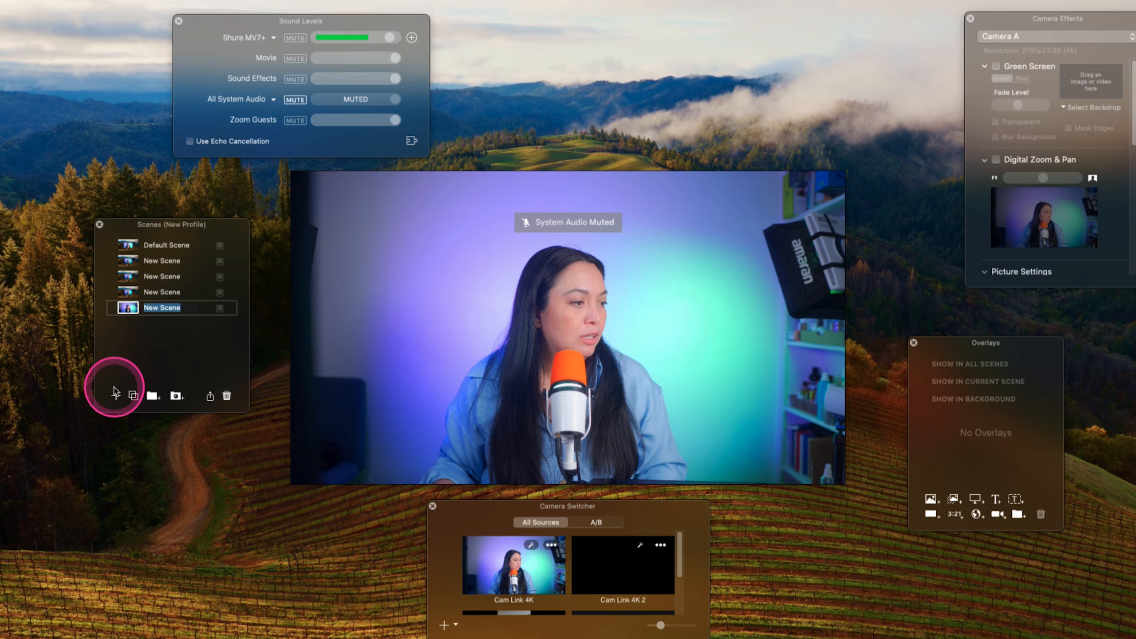
double_click(169, 247)
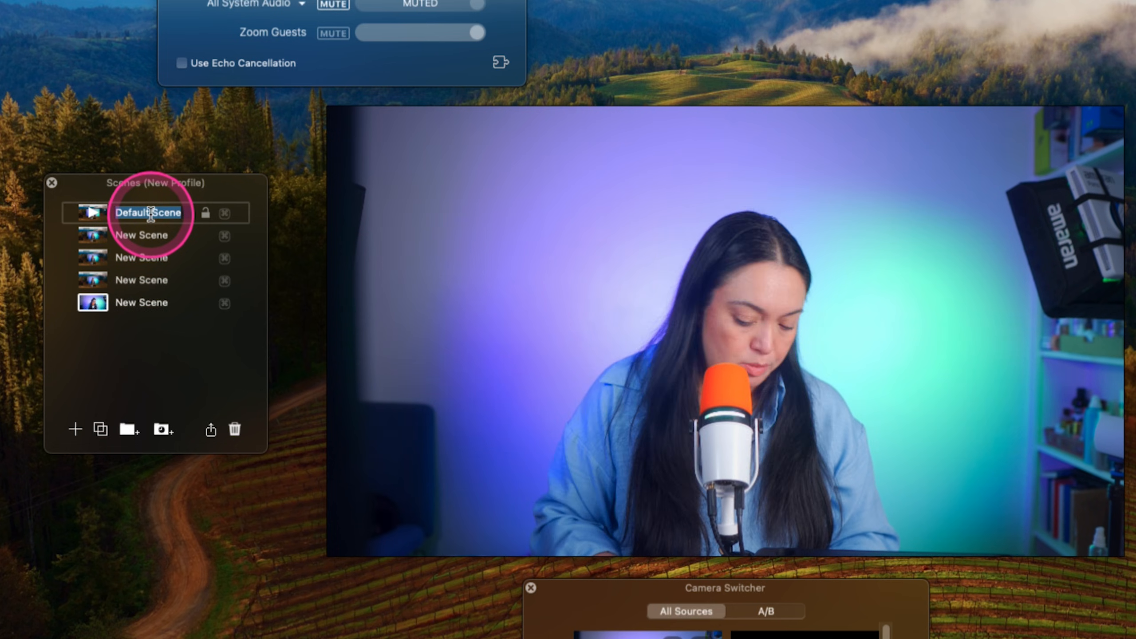
type("Intro")
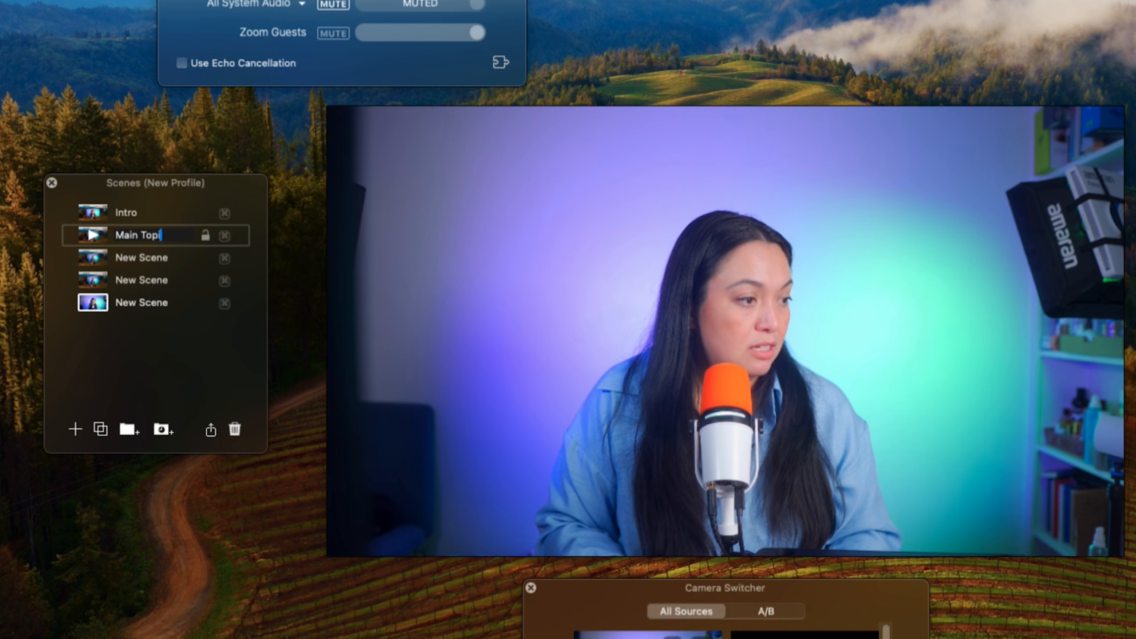
double_click(127, 259)
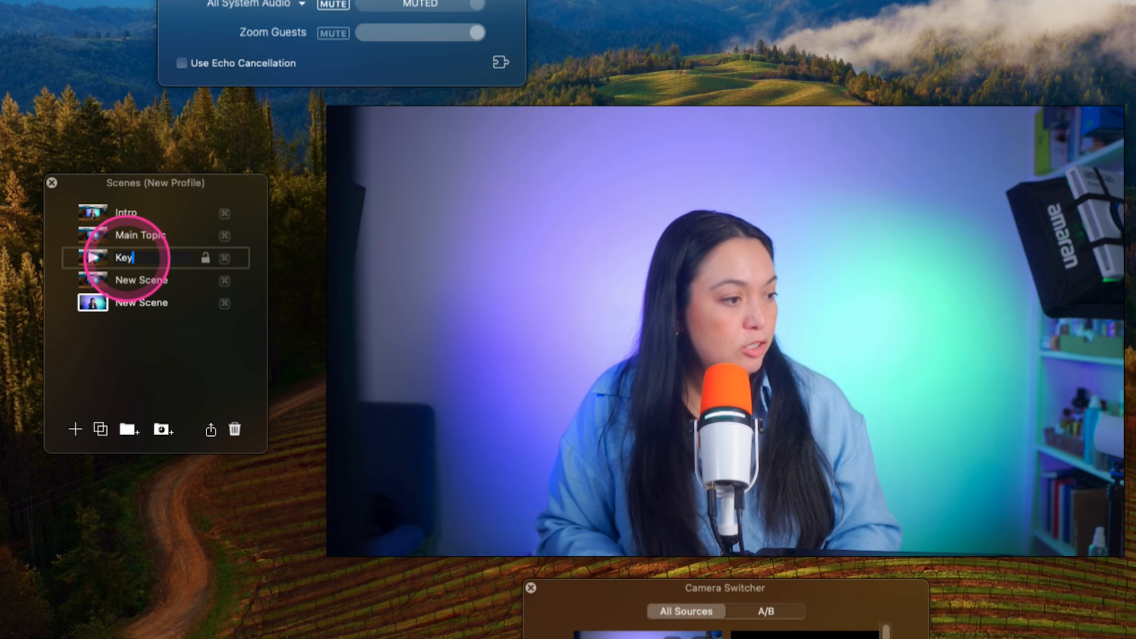
key("Tab")
type("R")
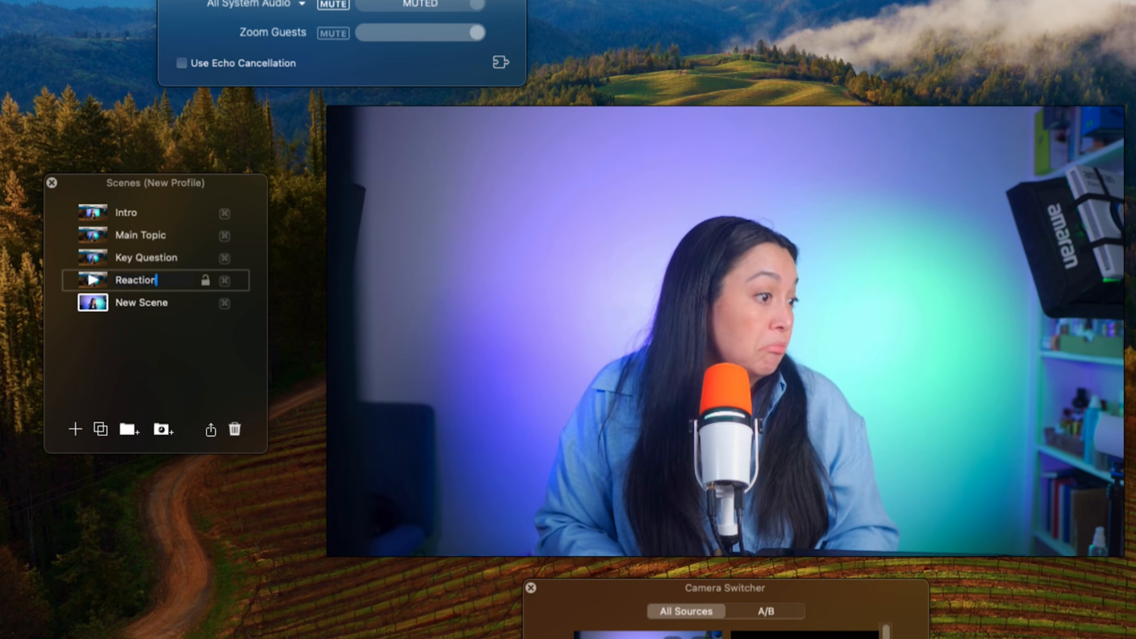
key("Tab")
type("Wrap - ")
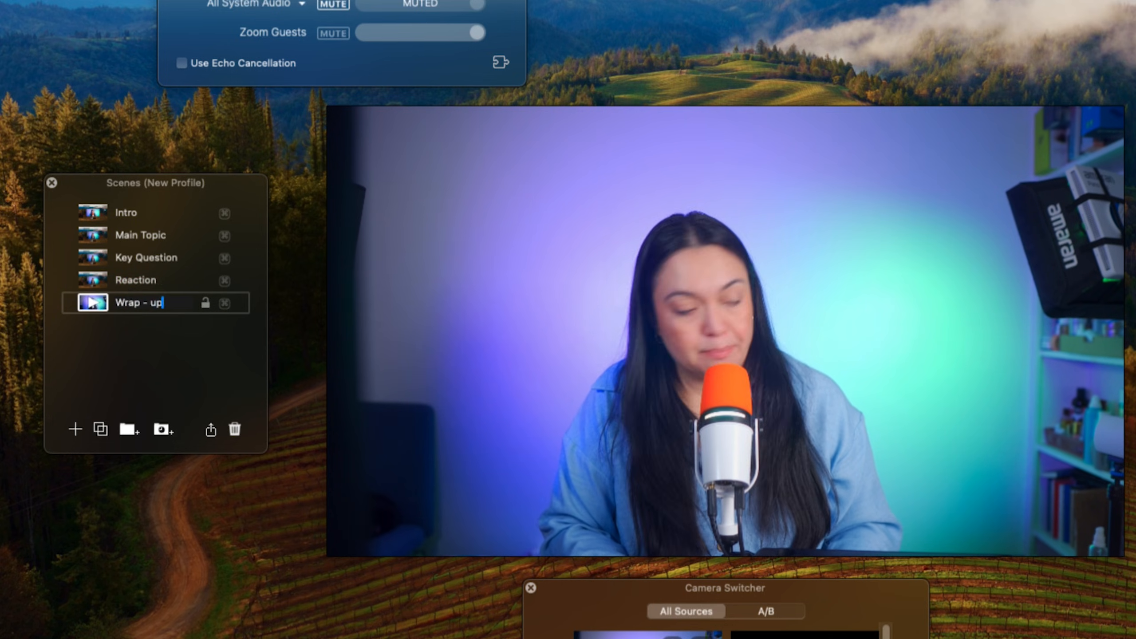
type("up")
- Turn on Digital Zoom & Pan for the Main Topic scene and zoom in tightly with the speaker left of center
left_click(92, 214)
left_click(92, 235)
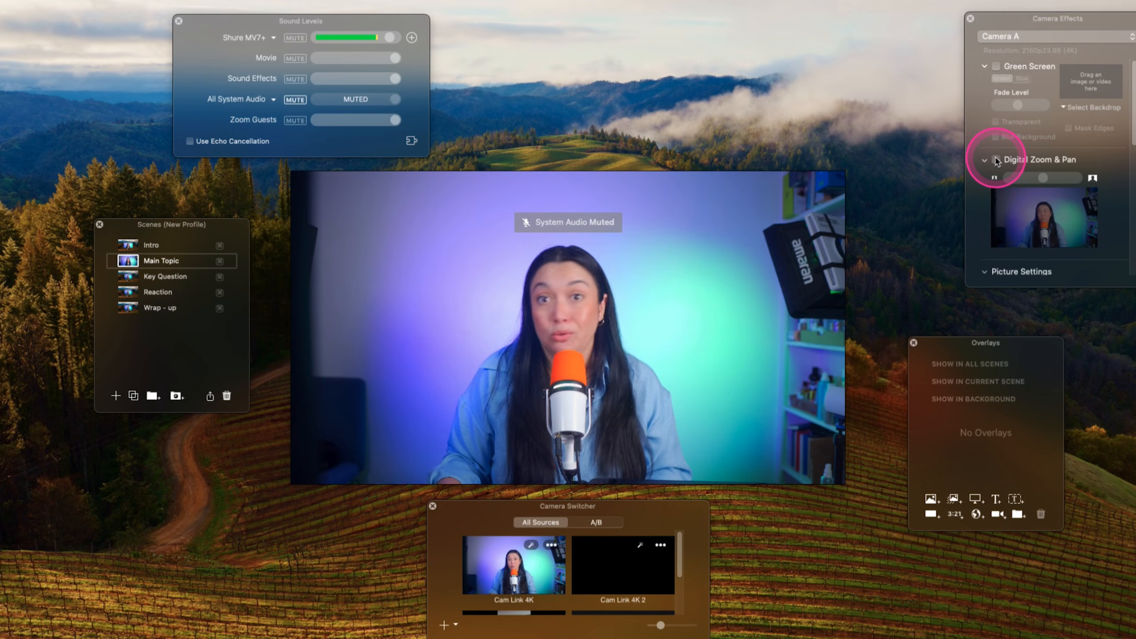
left_click(998, 159)
left_click_drag(1043, 178, 1061, 208)
- Turn on Digital Zoom & Pan for the Key Question scene and zoom in with the speaker right of center
left_click(127, 275)
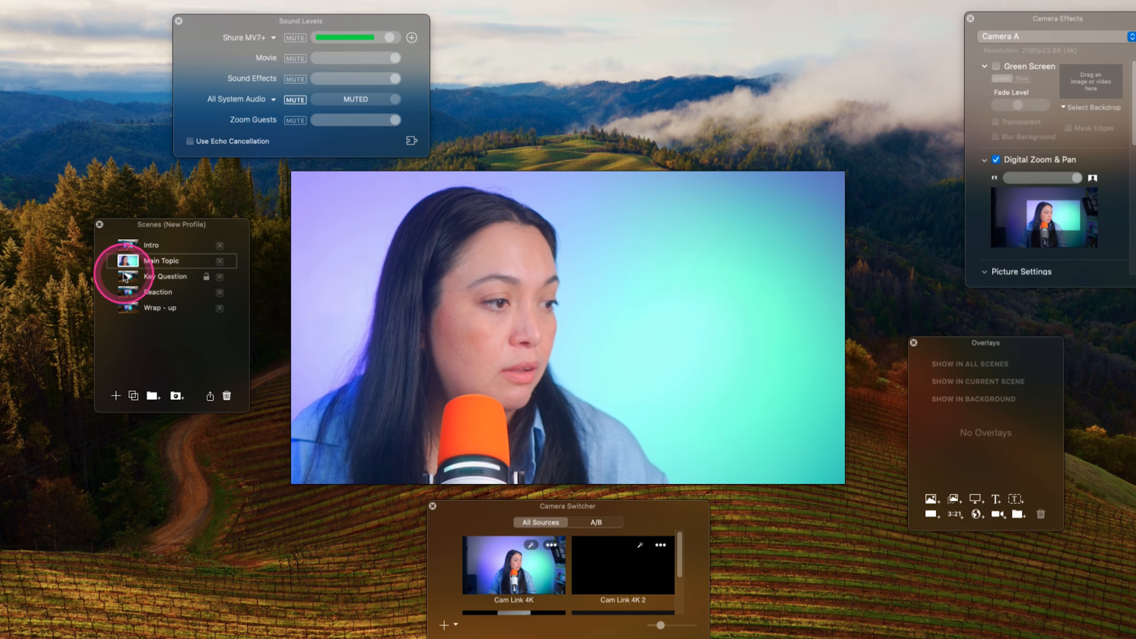
left_click(997, 160)
left_click(997, 160)
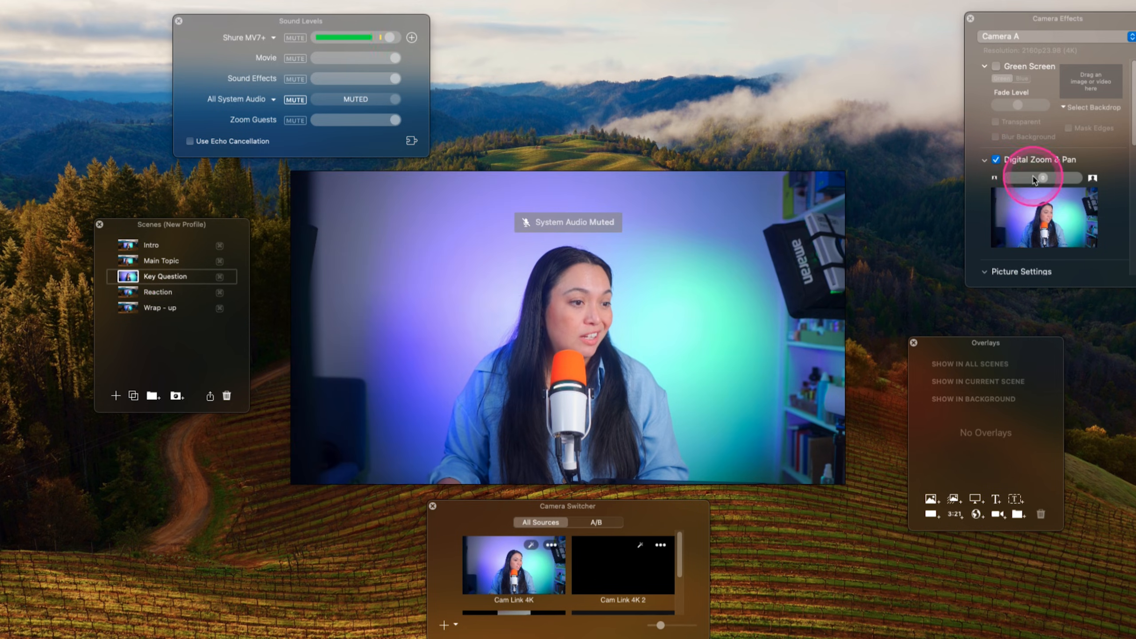
left_click_drag(1045, 181, 1074, 180)
left_click_drag(1048, 220, 1041, 221)
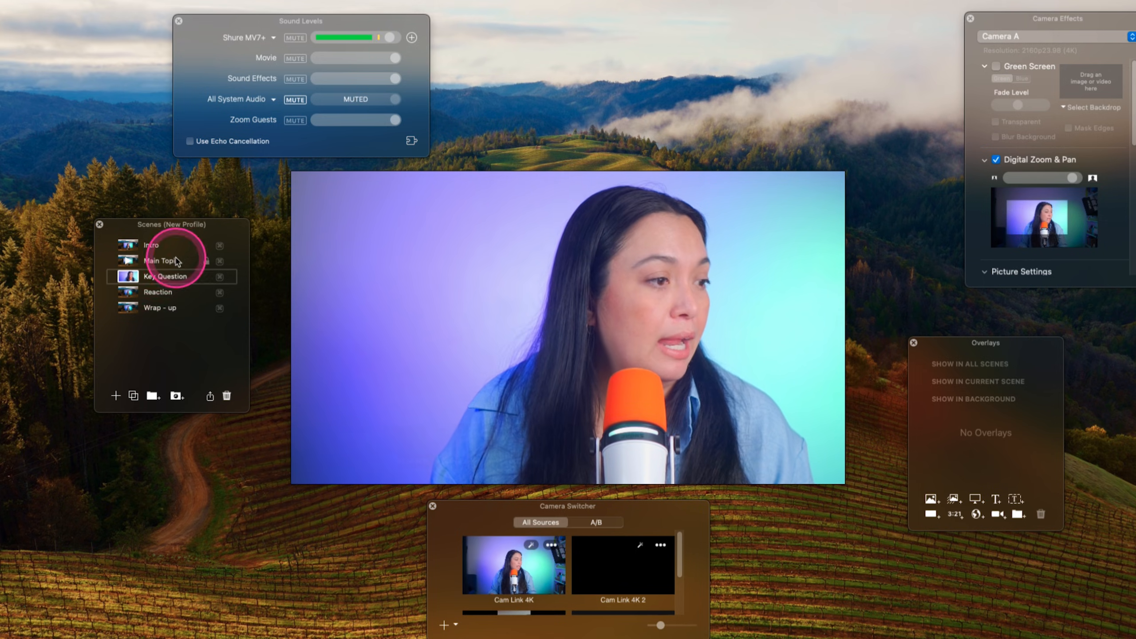
- Zoom in tightly on the speaker in the Wrap - up and Reaction scenes using Digital Zoom & Pan
left_click(127, 307)
left_click(1082, 177)
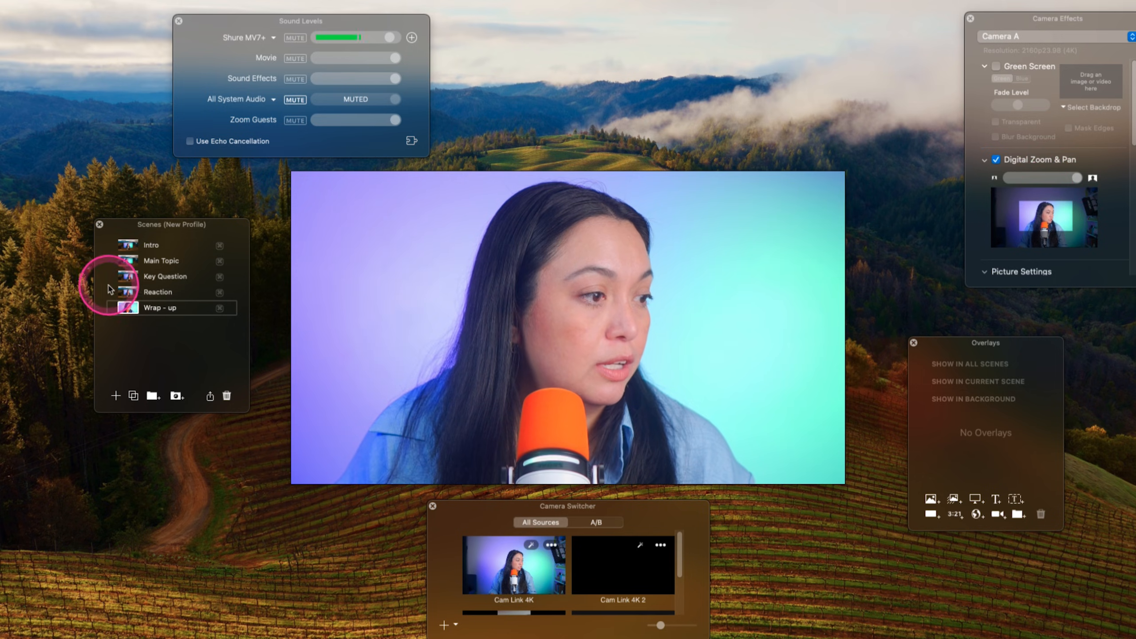
left_click(125, 292)
left_click_drag(1075, 178, 1099, 177)
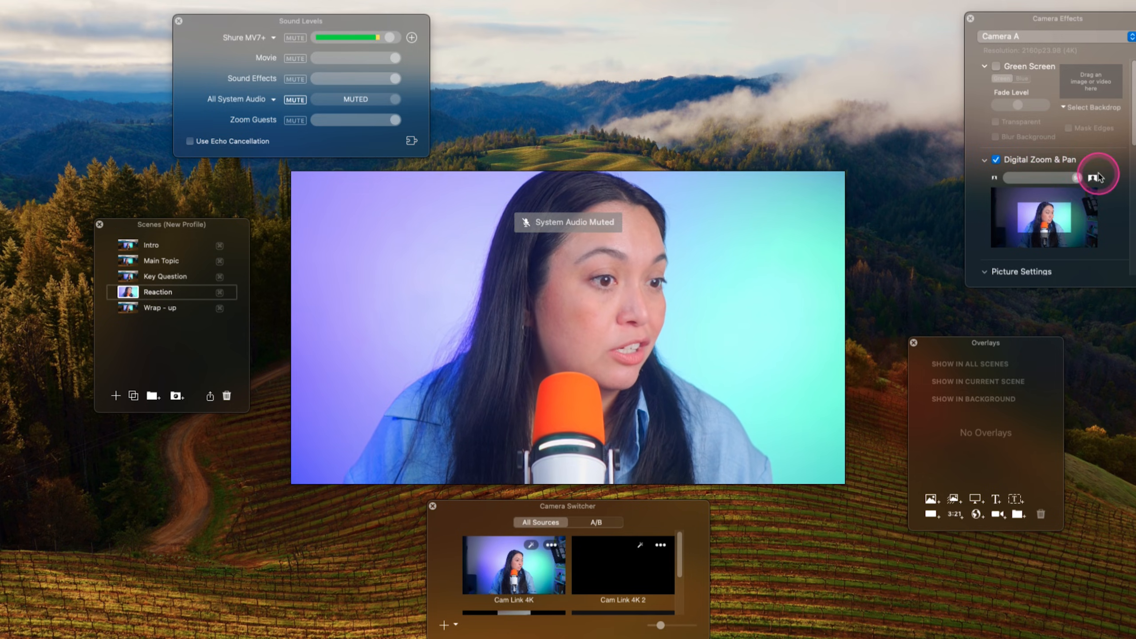
left_click(1049, 216)
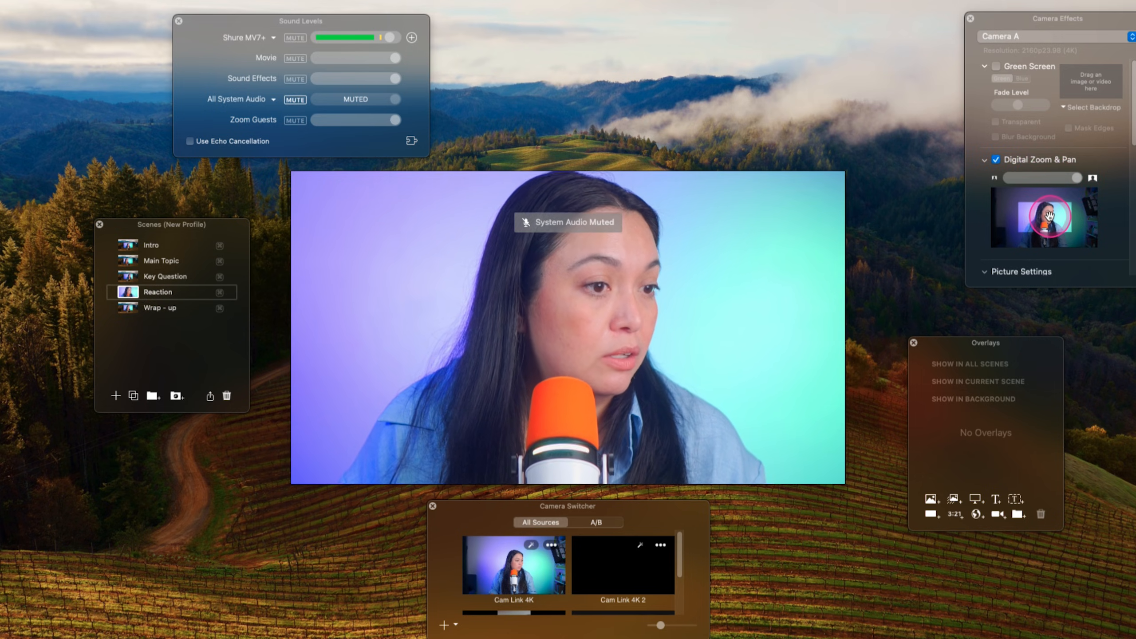
- Set a wider digital zoom for the Wrap - up scene and shift the frame to center the speaker
left_click(125, 309)
left_click_drag(1072, 181, 1065, 179)
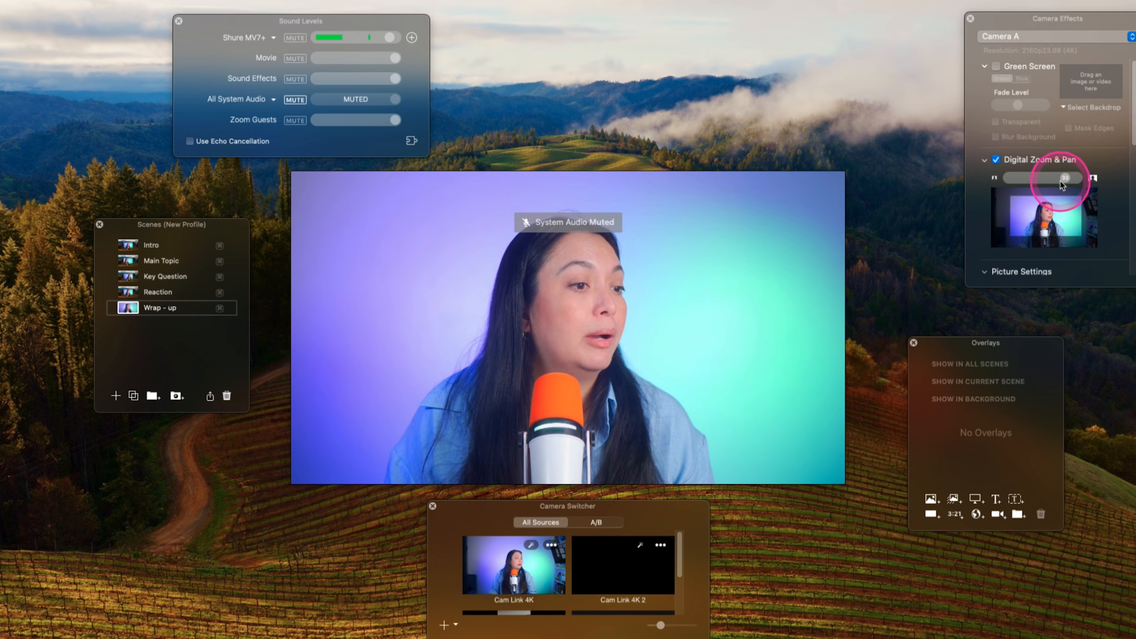
left_click(1036, 235)
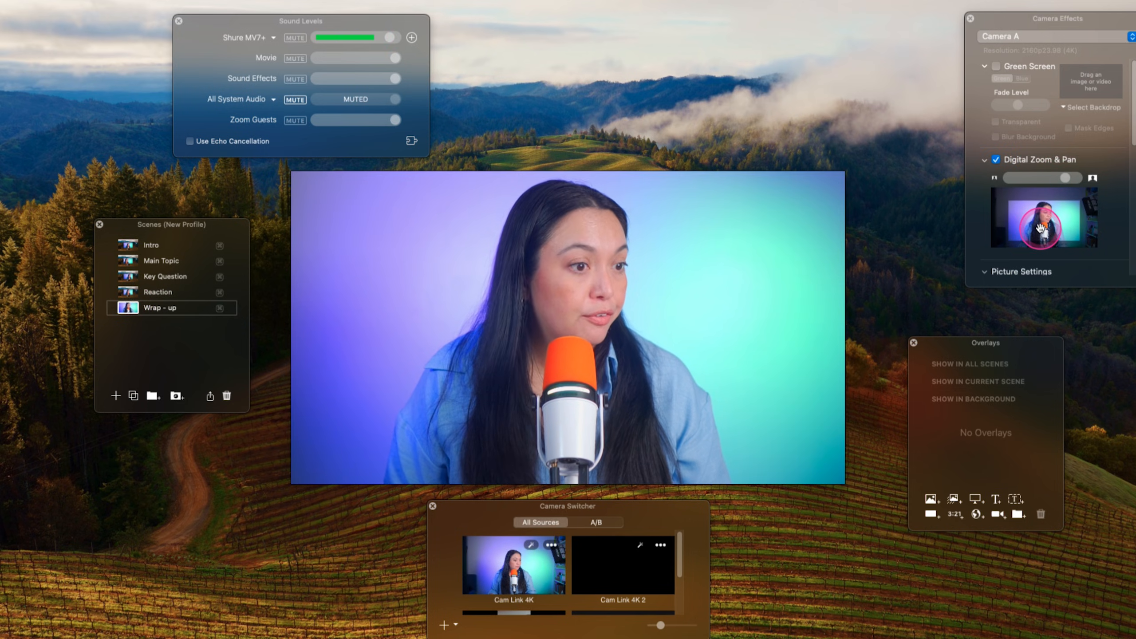
- Switch through the scenes from Intro to Wrap - up to compare their framing, and return to Intro
left_click(125, 246)
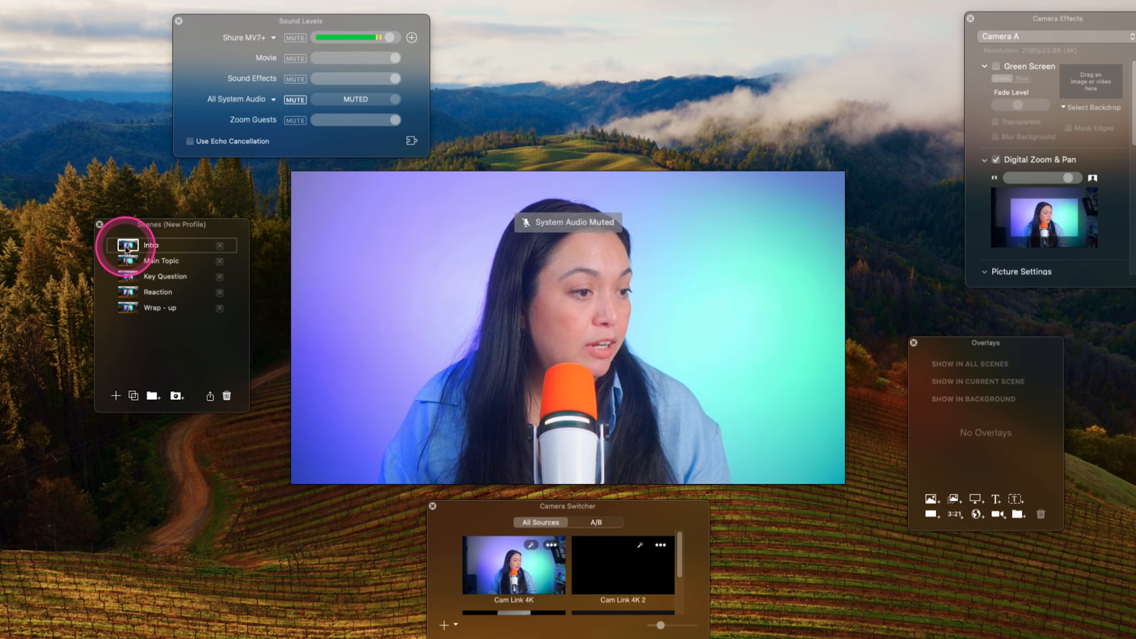
left_click(128, 276)
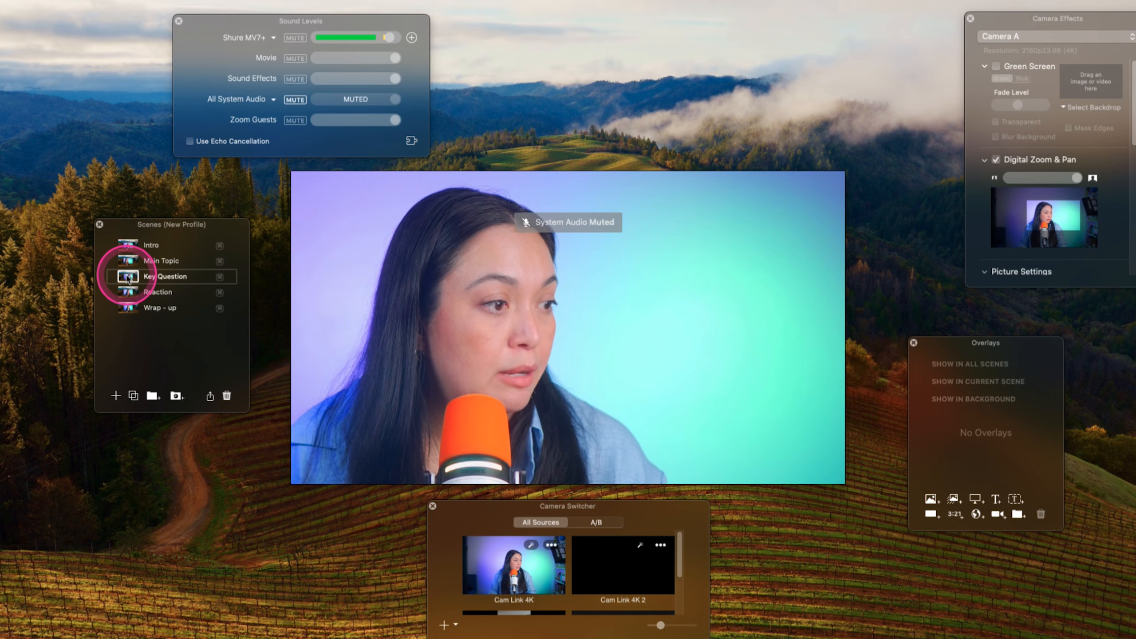
left_click(127, 293)
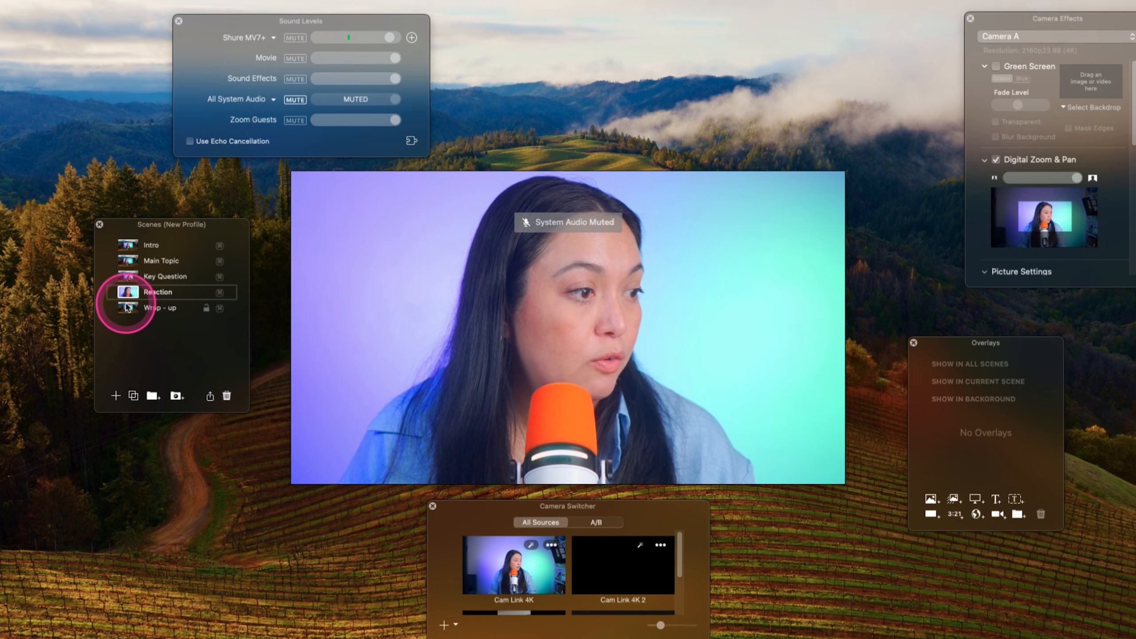
left_click(128, 245)
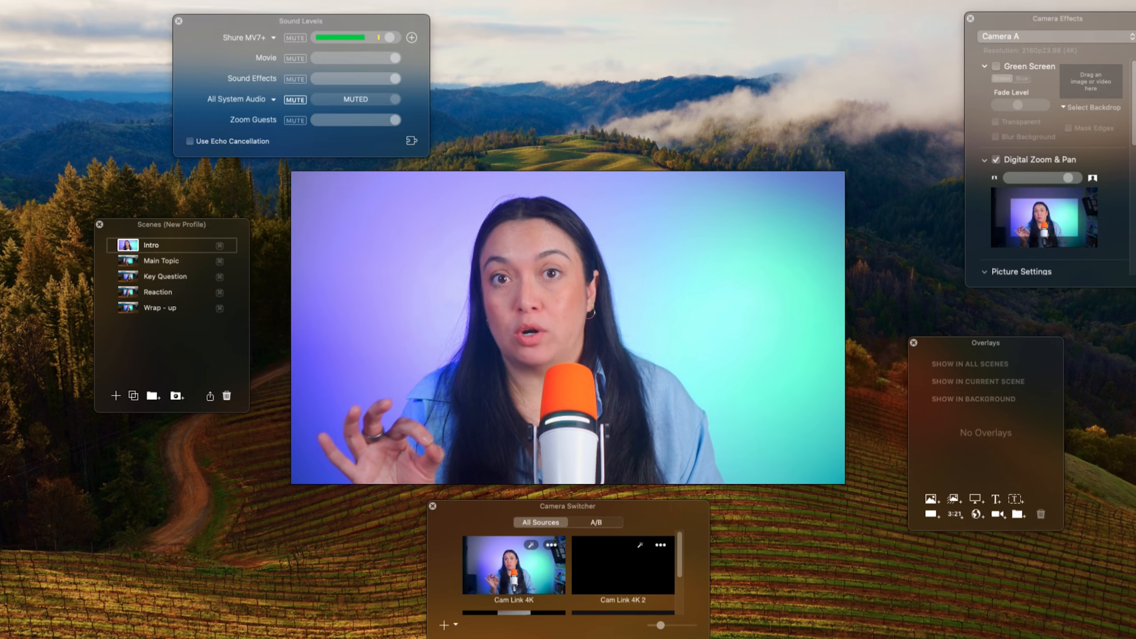
- Show the Overlays window and place it at the edge of the video preview
left_click_drag(943, 340, 843, 330)
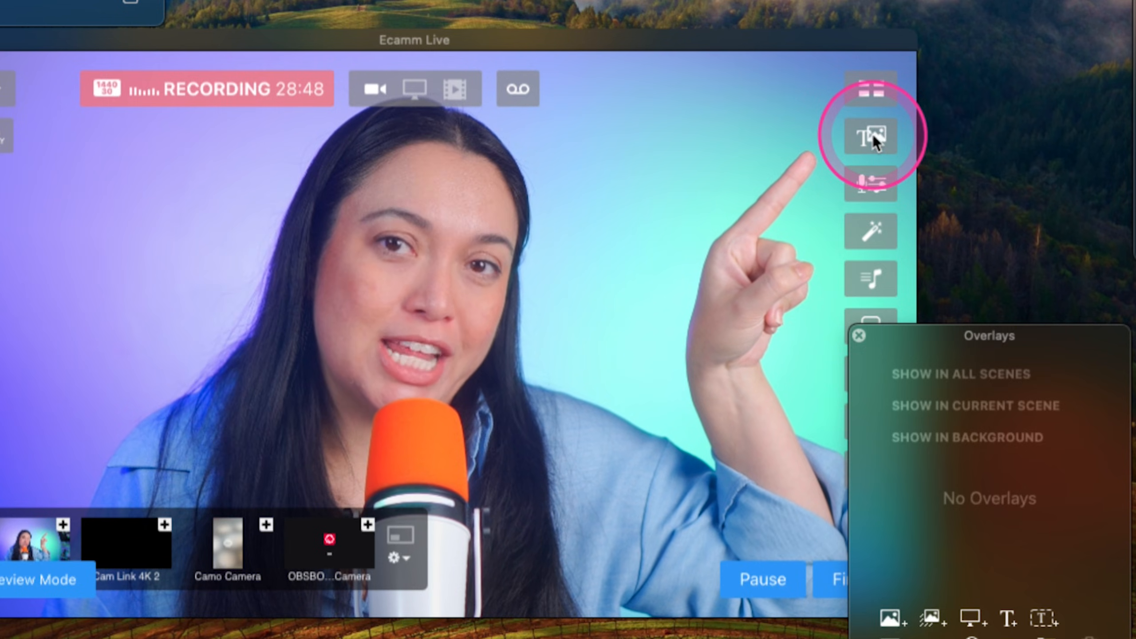
left_click(872, 135)
left_click(872, 136)
left_click_drag(907, 335, 909, 192)
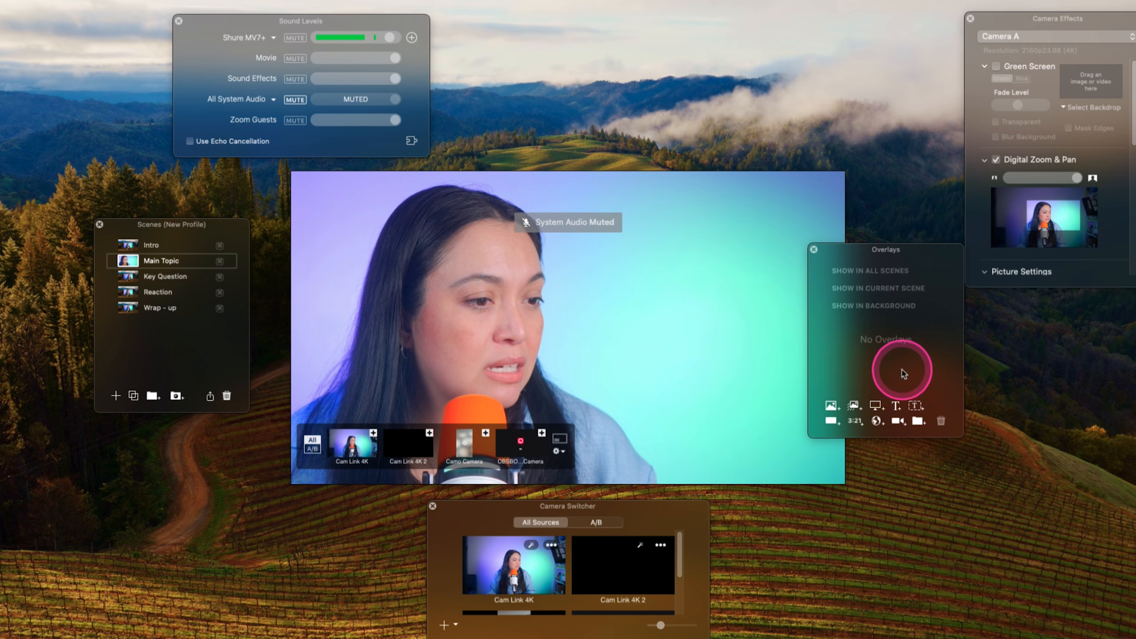
- Add a dynamic text overlay with the presenter's full name to the Main Topic scene, in the picture's lower-right corner
left_click(896, 406)
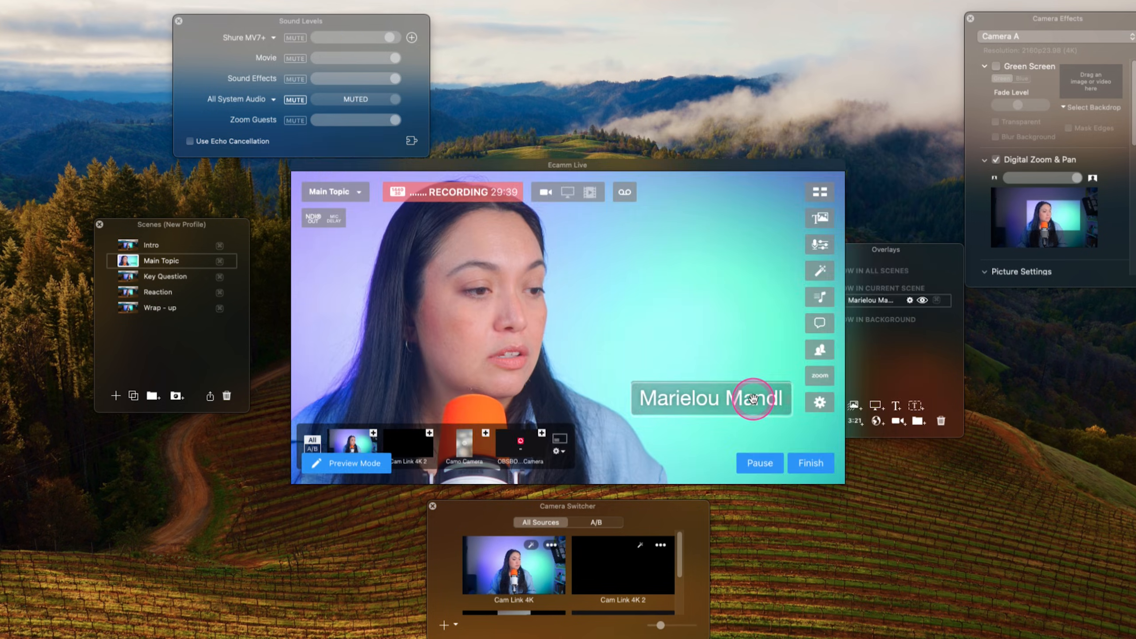
left_click_drag(754, 398, 777, 427)
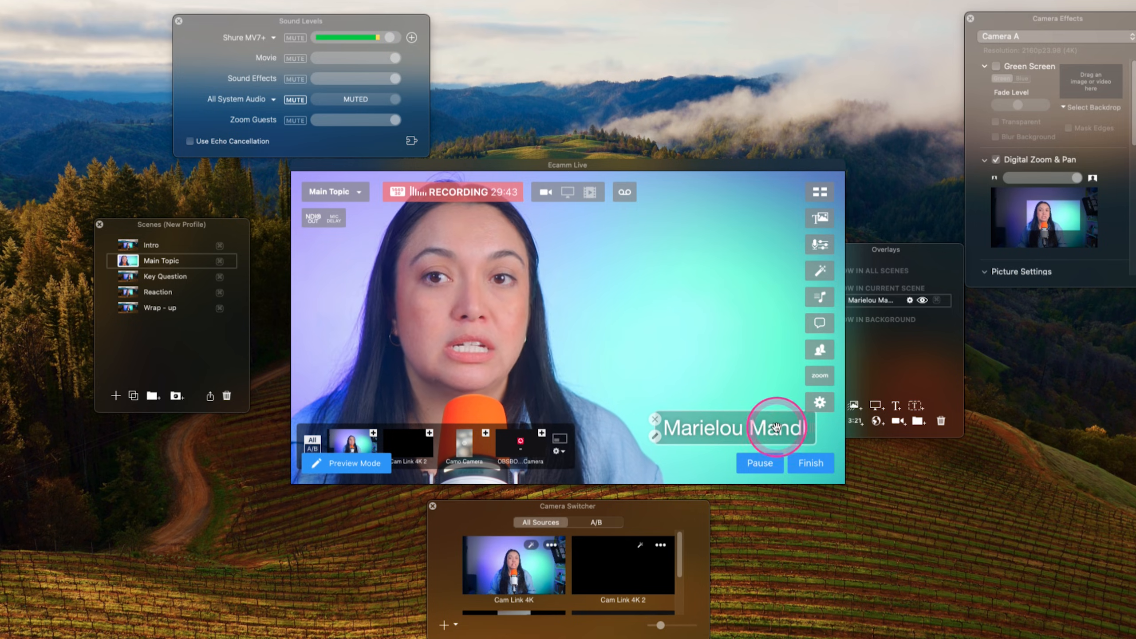
- Restyle the name overlay's text in Didot 72 and give it a gradient background from purple to Strawberry pink
double_click(777, 427)
left_click(538, 277)
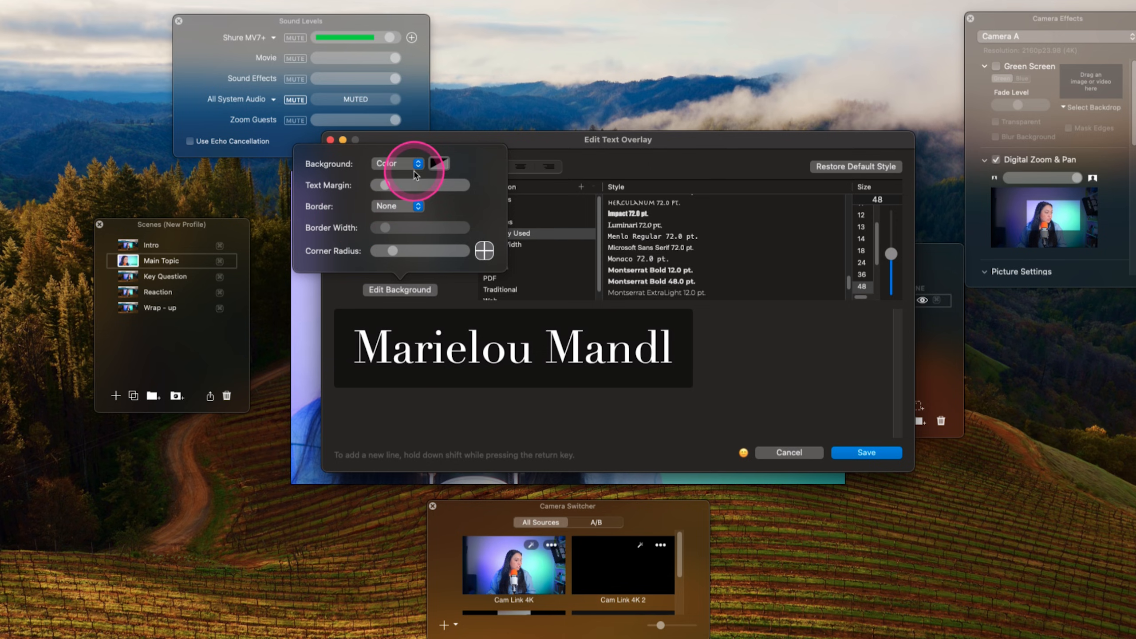
left_click(392, 176)
left_click(490, 164)
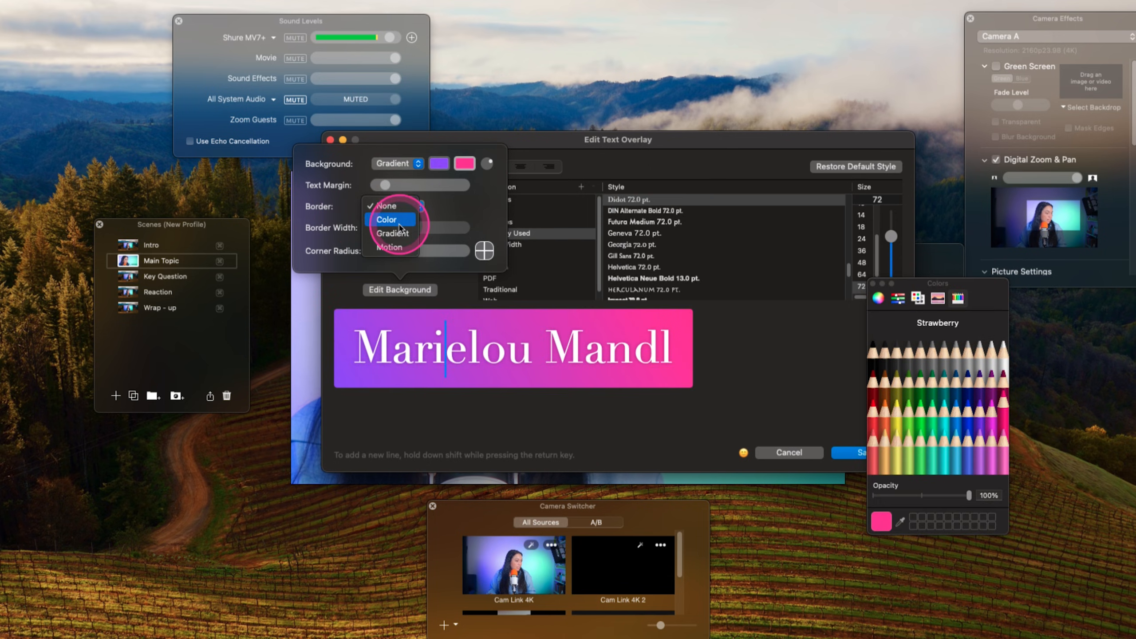
- Give the name overlay a thicker white border with rounder corners and save the text styling
left_click(397, 225)
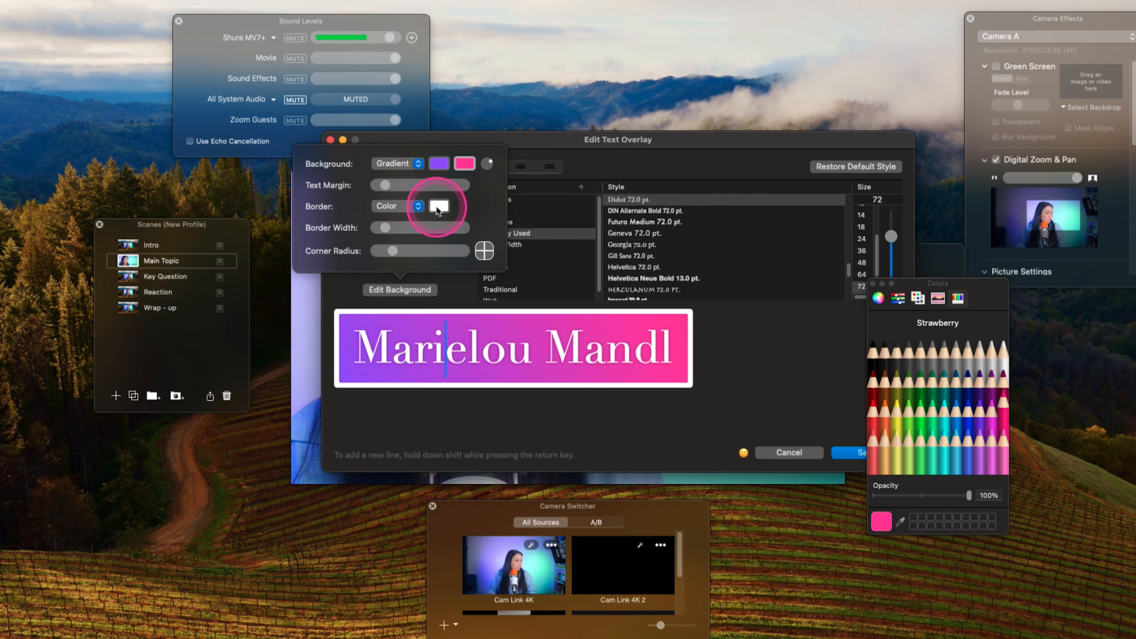
mouse_move(390, 226)
left_mouse_down()
mouse_move(407, 231)
mouse_move(377, 235)
mouse_move(391, 228)
left_mouse_up()
left_click_drag(393, 250, 443, 252)
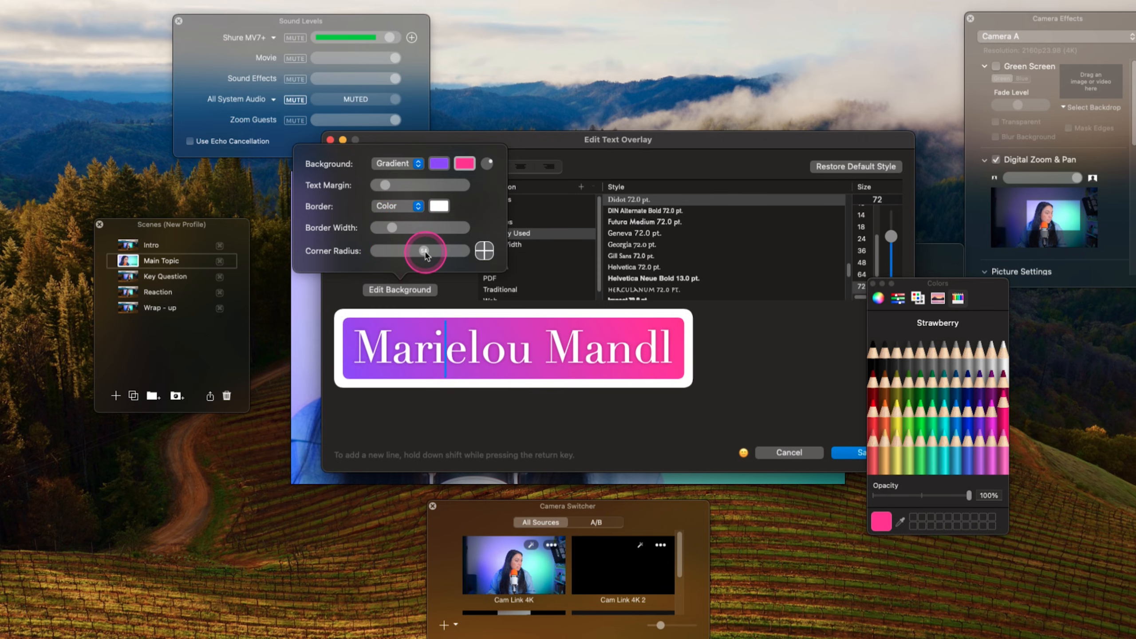
left_click(841, 457)
- Set the name overlay's transition to Fly In From Right
left_click(584, 429)
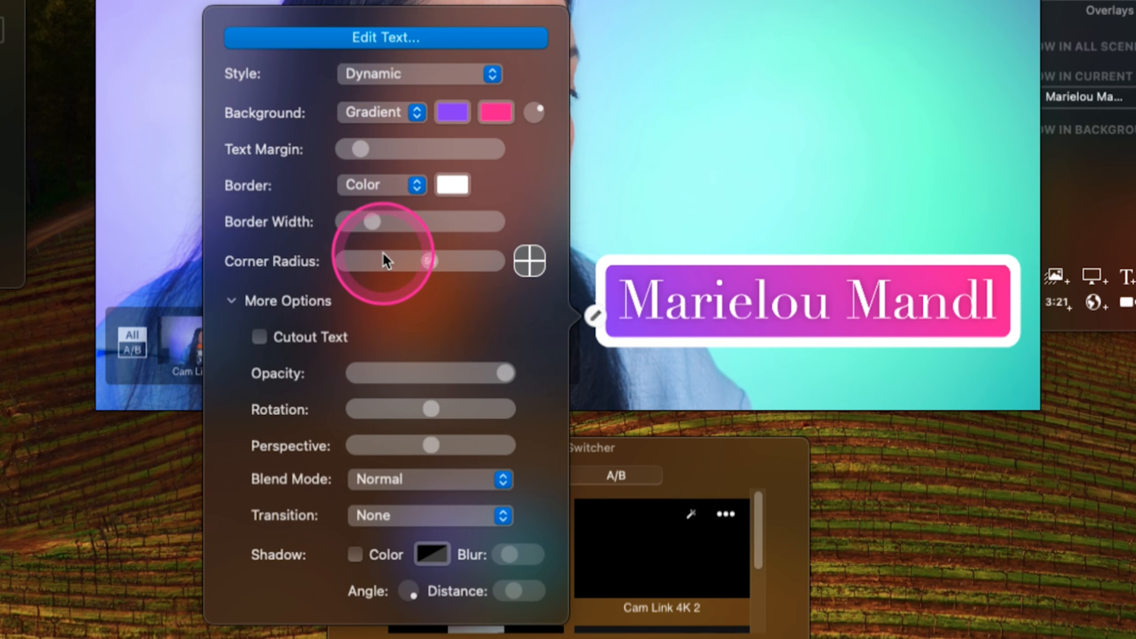
left_click(503, 515)
left_click(410, 598)
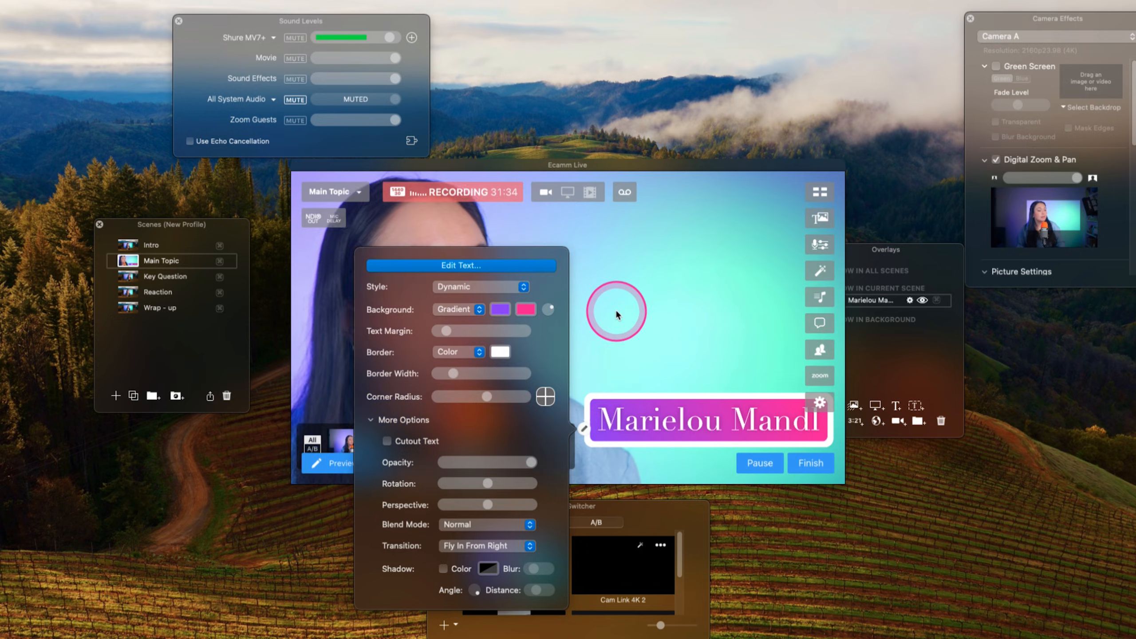
left_click(650, 117)
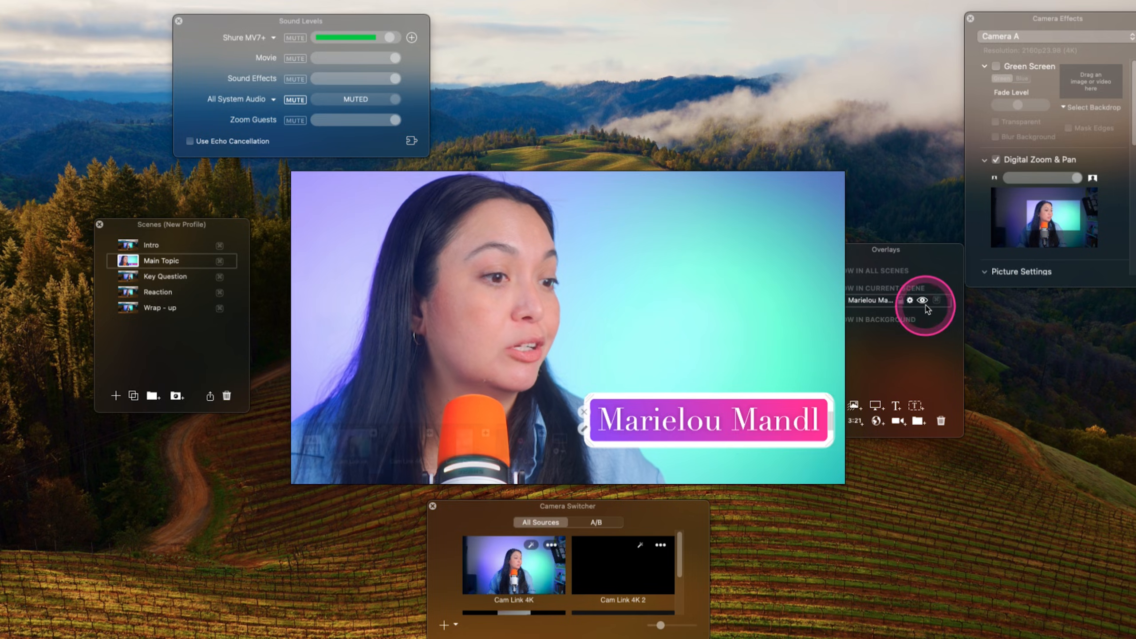
- Move the Overlays window clear of the video preview, and hide and reshow the name overlay to preview its transition
left_click(921, 352)
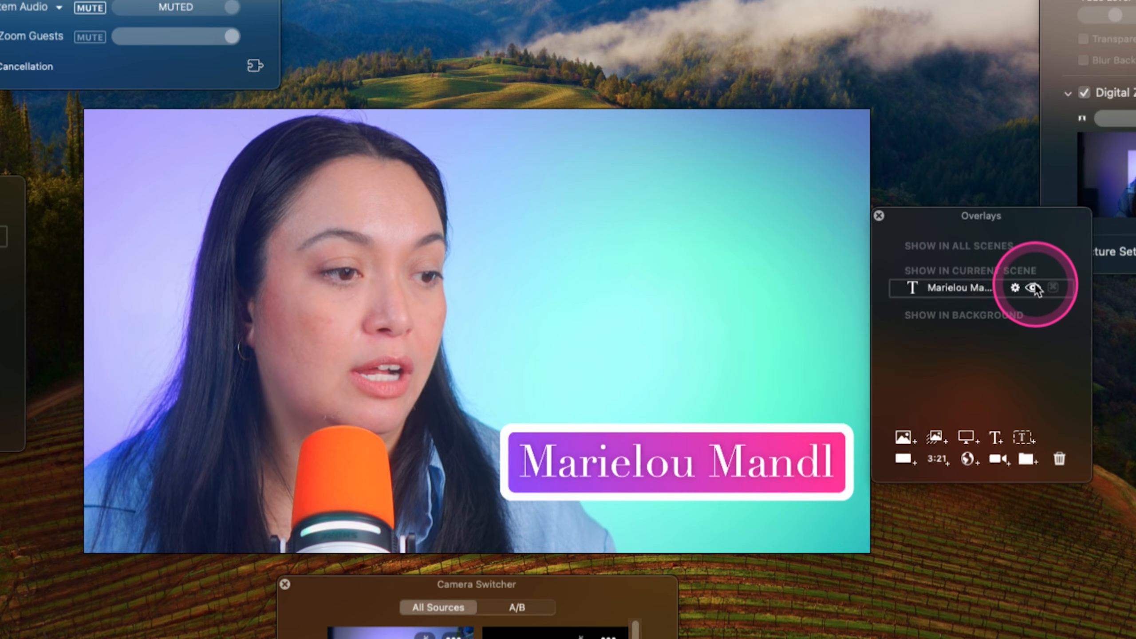
left_click(1033, 288)
left_click(1033, 288)
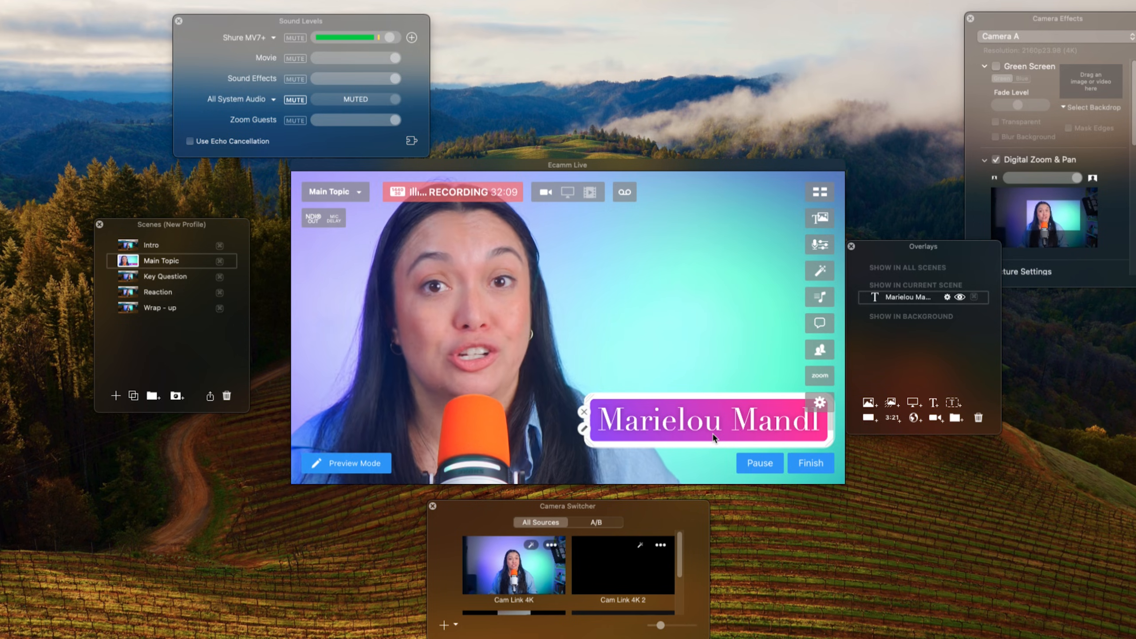
- Run the Intro, Main Topic and Key Question scenes in turn to check how the name overlay behaves
left_click(145, 228)
left_click(128, 246)
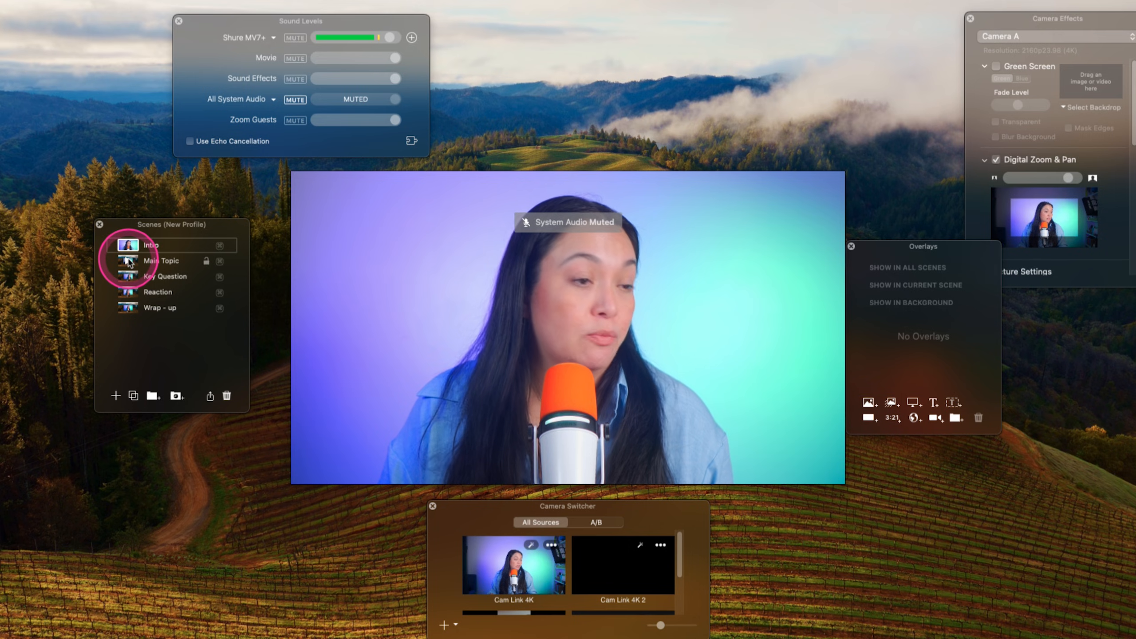
left_click(130, 262)
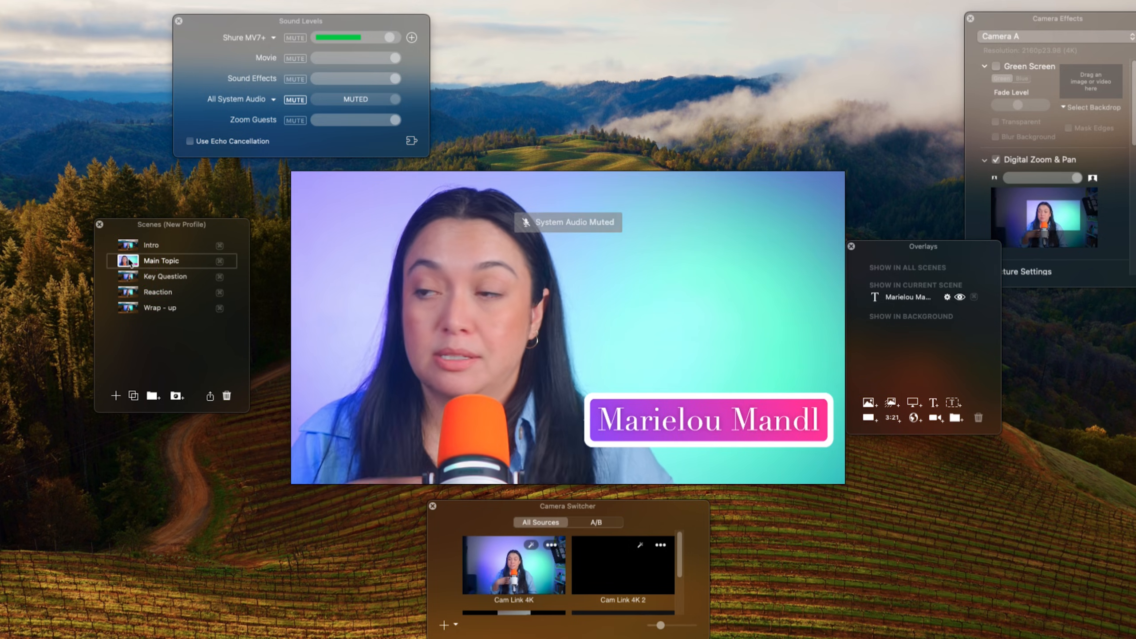
left_click(128, 278)
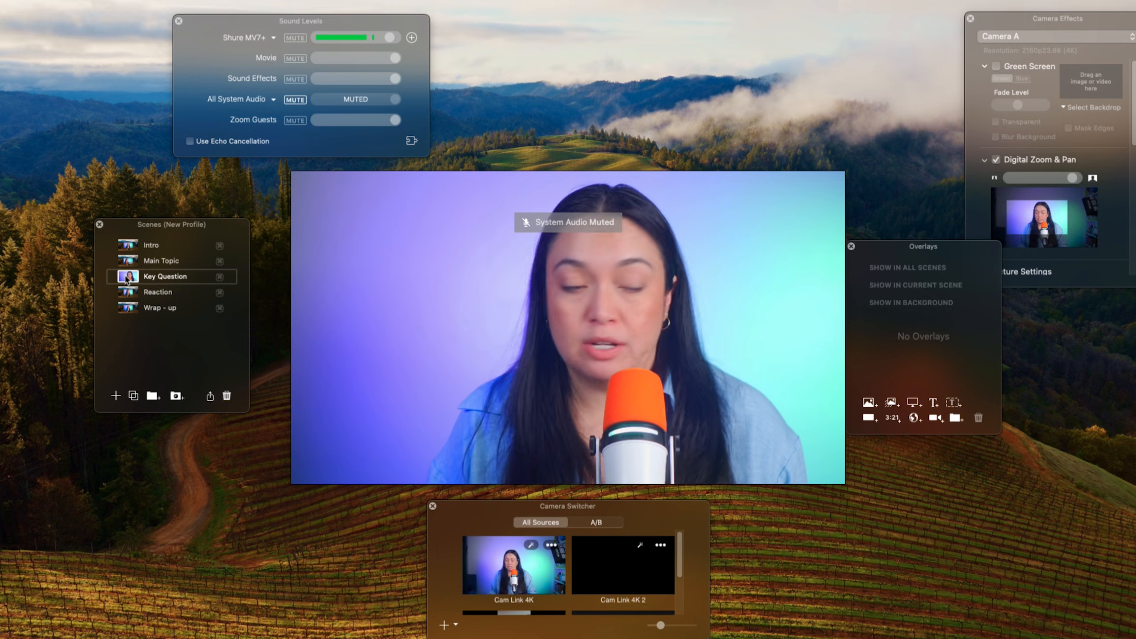
- Show the Sound Effects window, play the Glockenspiel effect, and place the window above the Overlays window
mouse_move(396, 326)
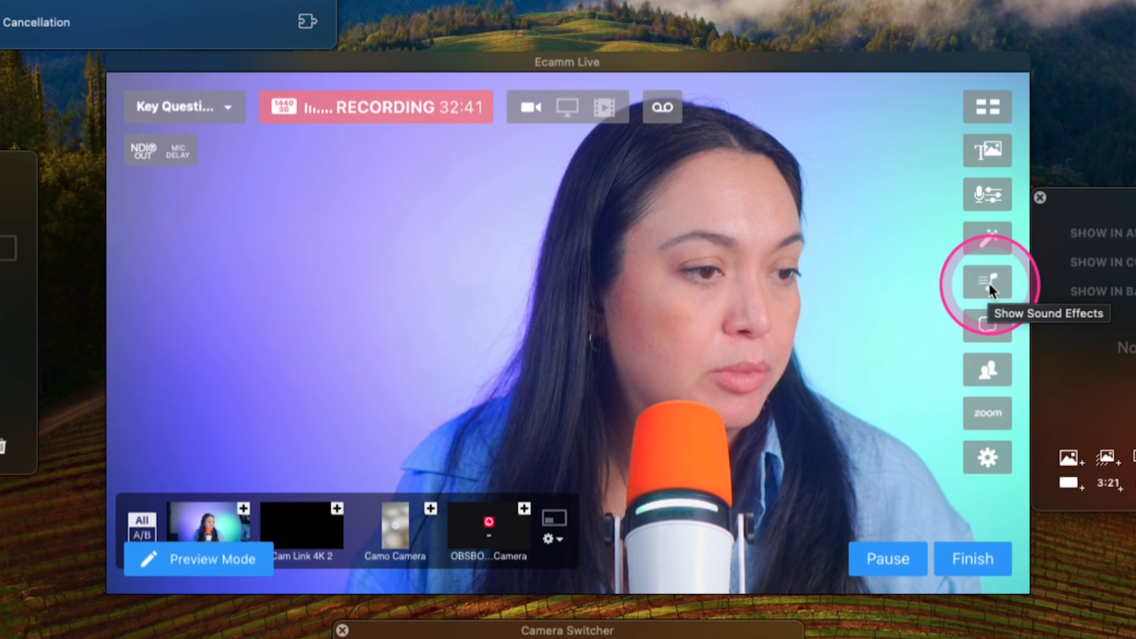
left_click(988, 282)
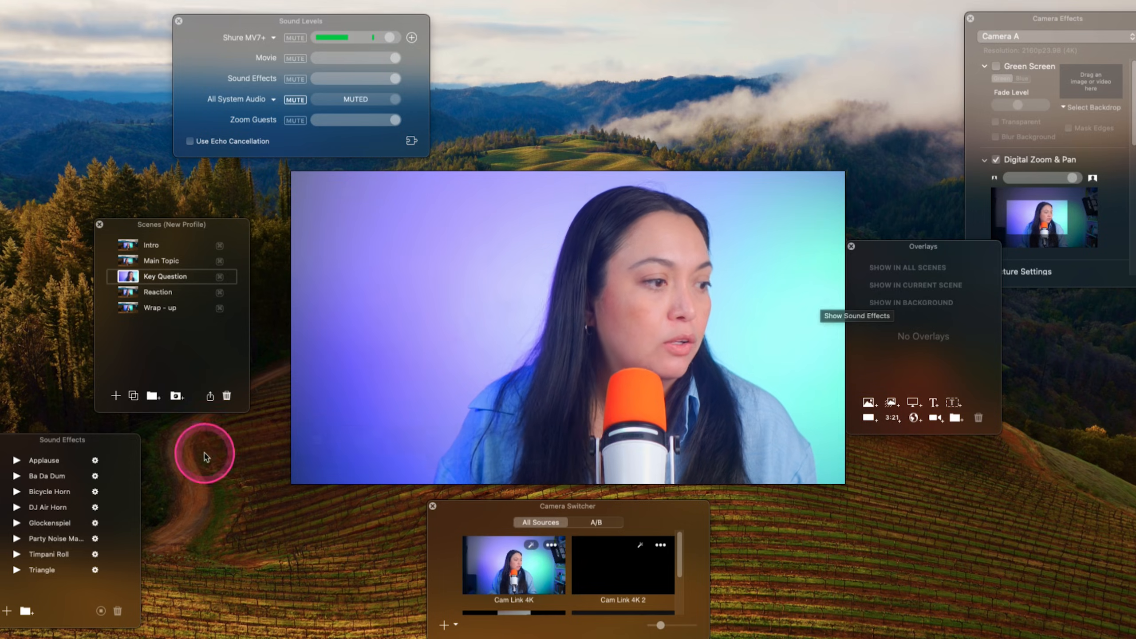
left_click_drag(114, 444, 430, 252)
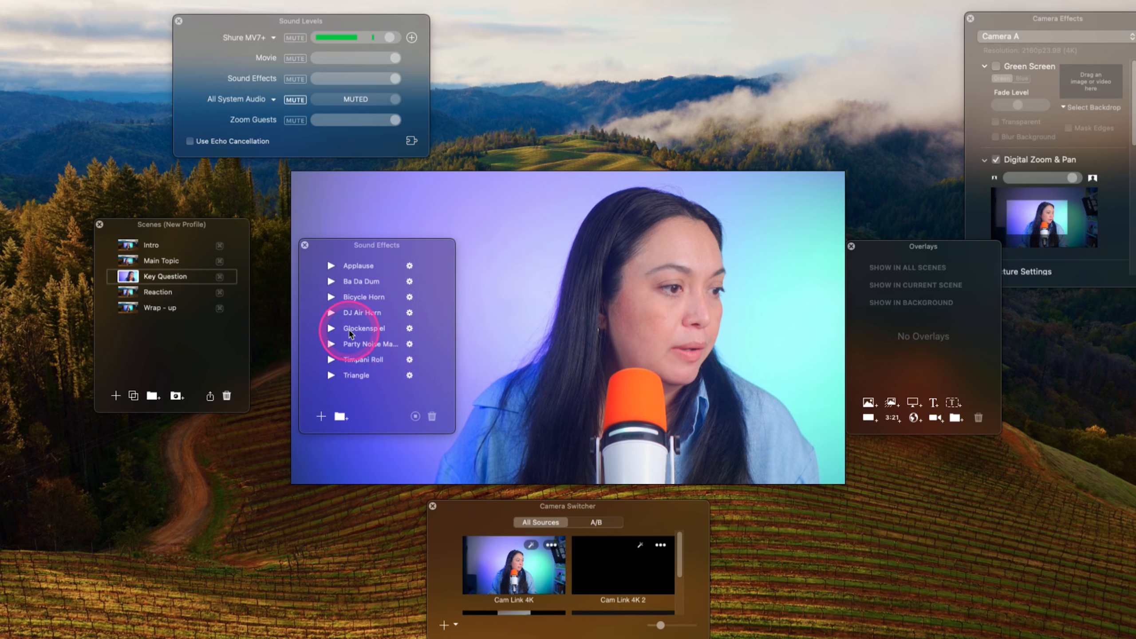
left_click(332, 283)
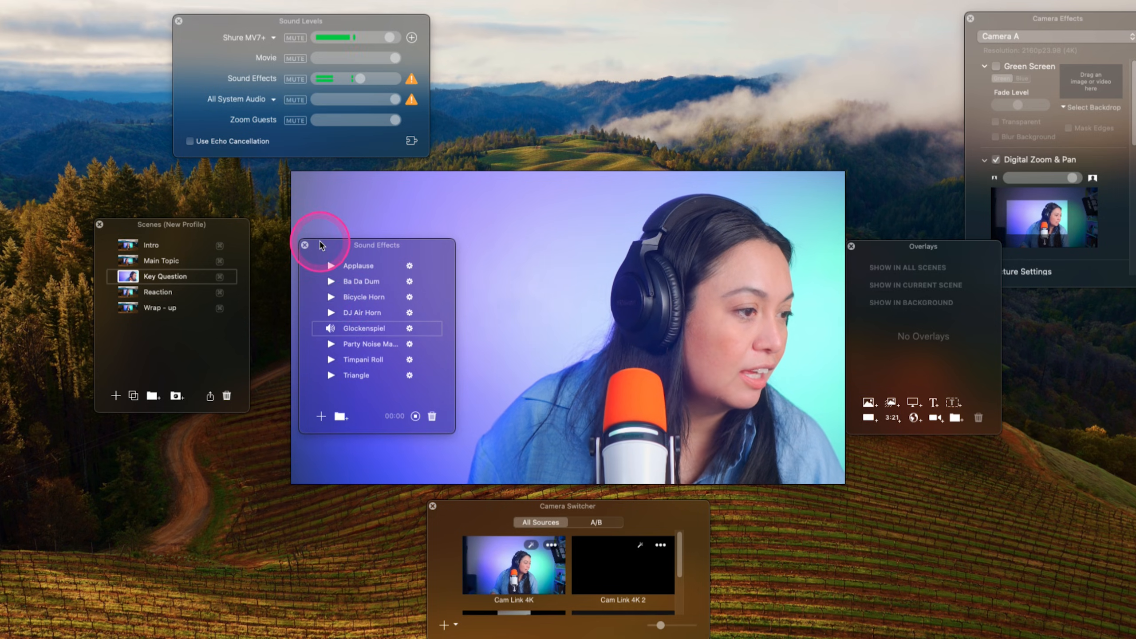
left_click_drag(321, 245, 862, 71)
- Add the Glockenspiel sound effect to the Key Question scene
left_click(147, 304)
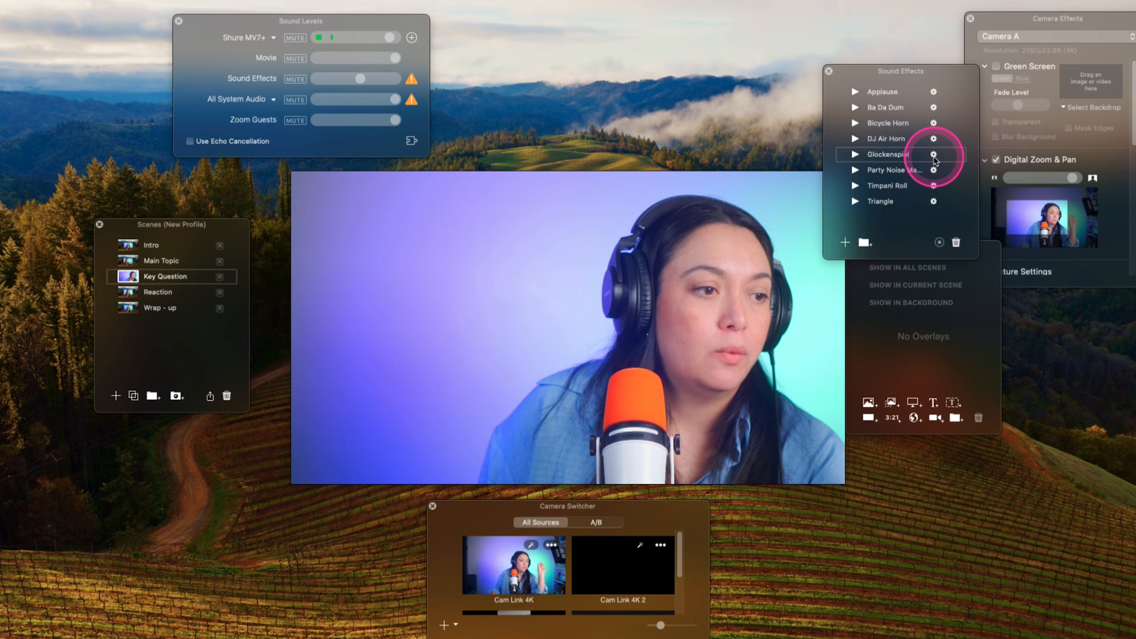
left_click(933, 155)
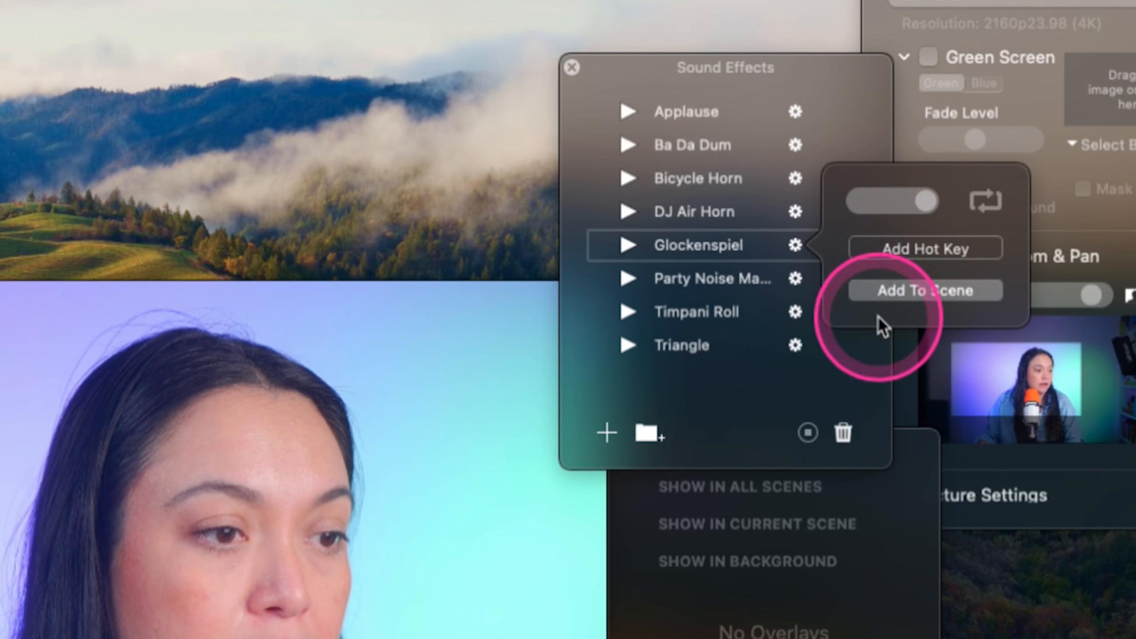
left_click(898, 292)
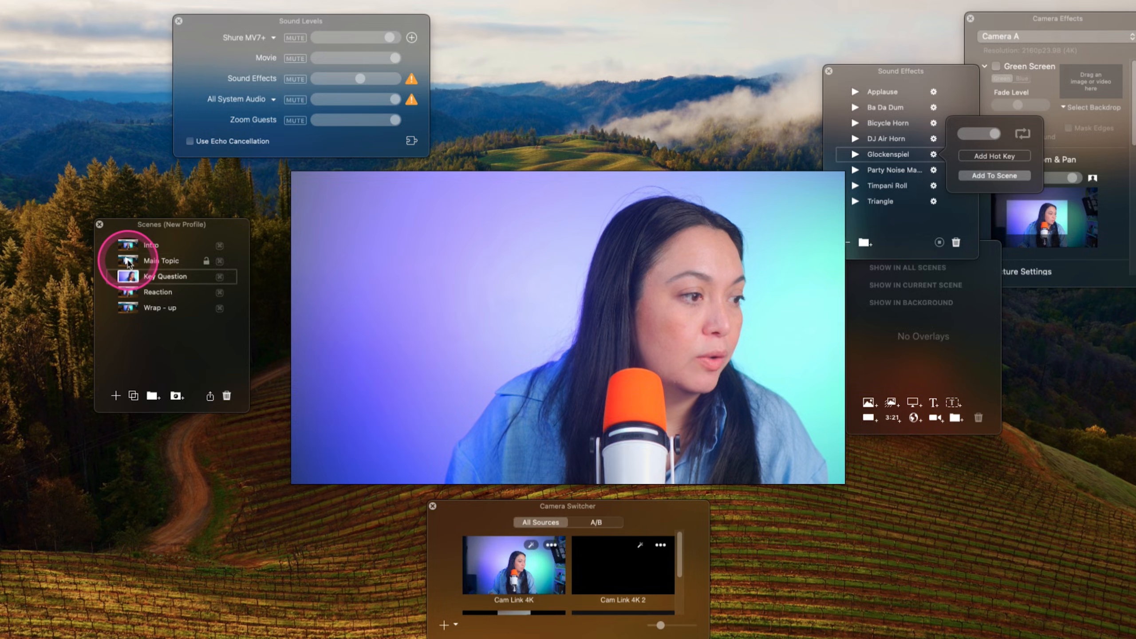
- Switch from Main Topic to Key Question to trigger the scene's sound, and lower the Sound Effects volume slightly
left_click(128, 261)
left_click(129, 279)
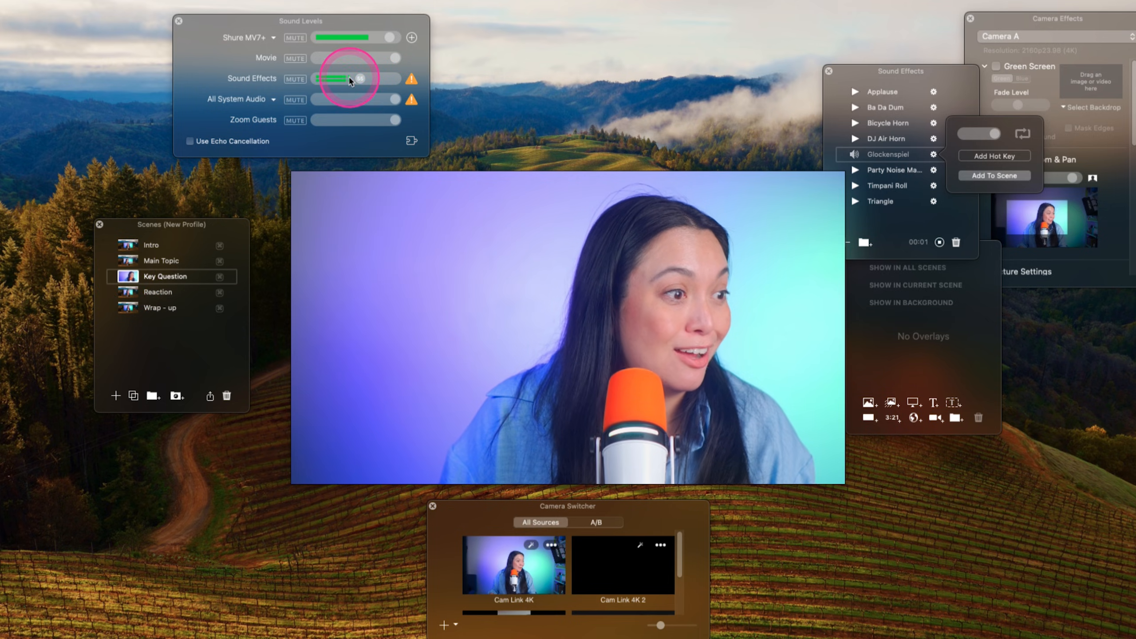
left_click_drag(361, 79, 356, 79)
- Add a dynamic text overlay reading "Question of the day" to the Key Question scene, beside the speaker
left_click(934, 403)
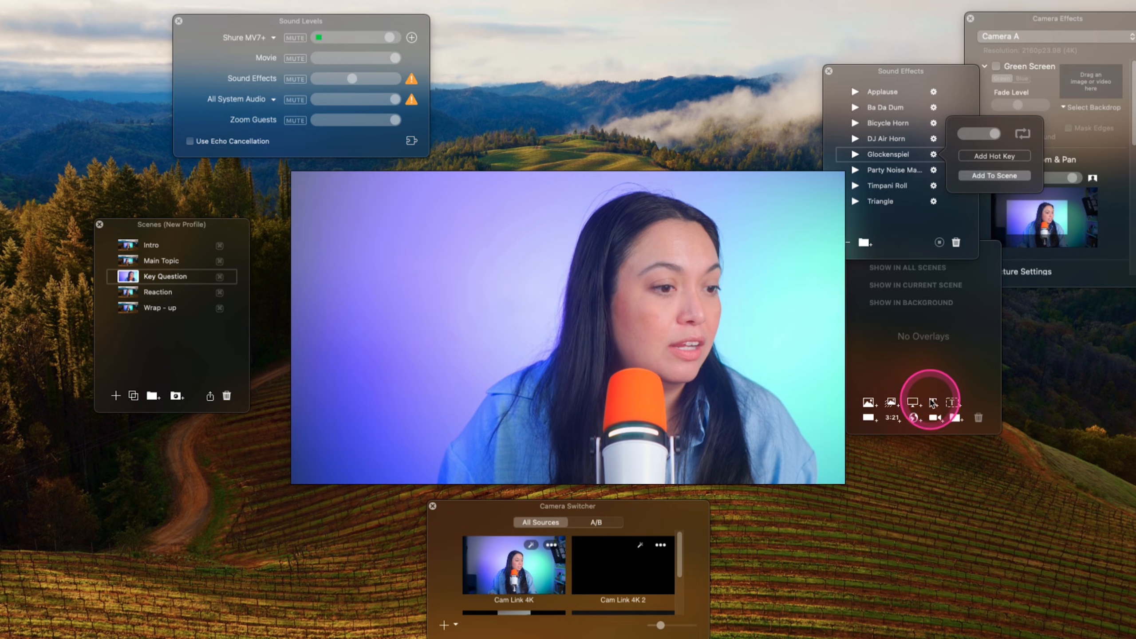
type("Question of the day")
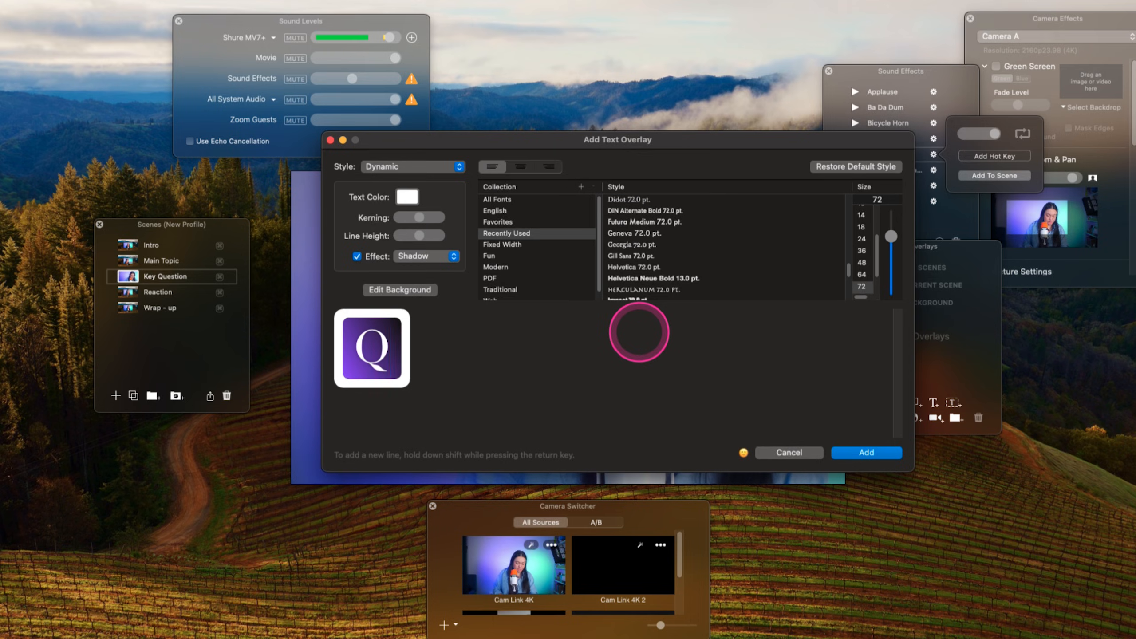
key("Return")
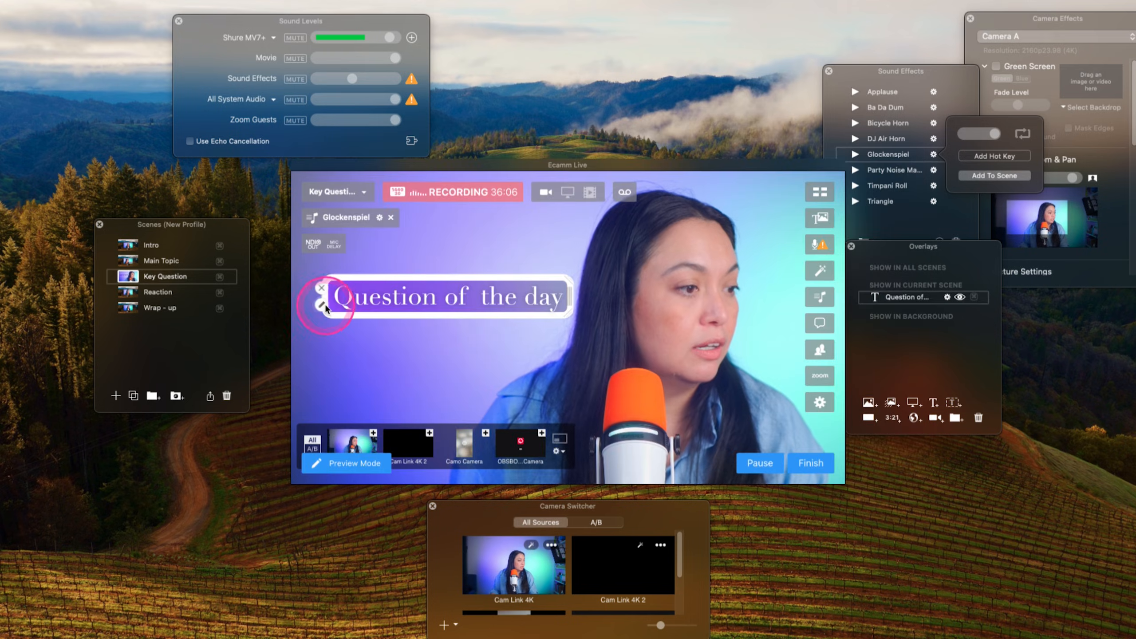
- Tilt the question overlay slightly in perspective with a Spin In From Left transition, and run Key Question from Main Topic to preview it
left_click(323, 306)
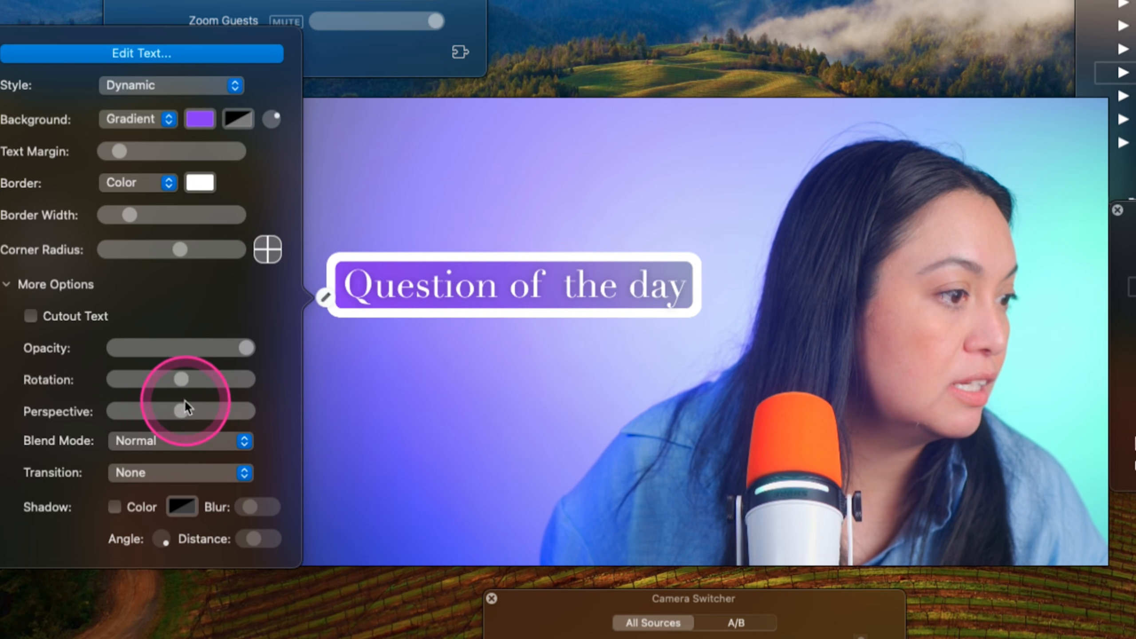
left_click_drag(184, 409, 206, 411)
left_click(243, 472)
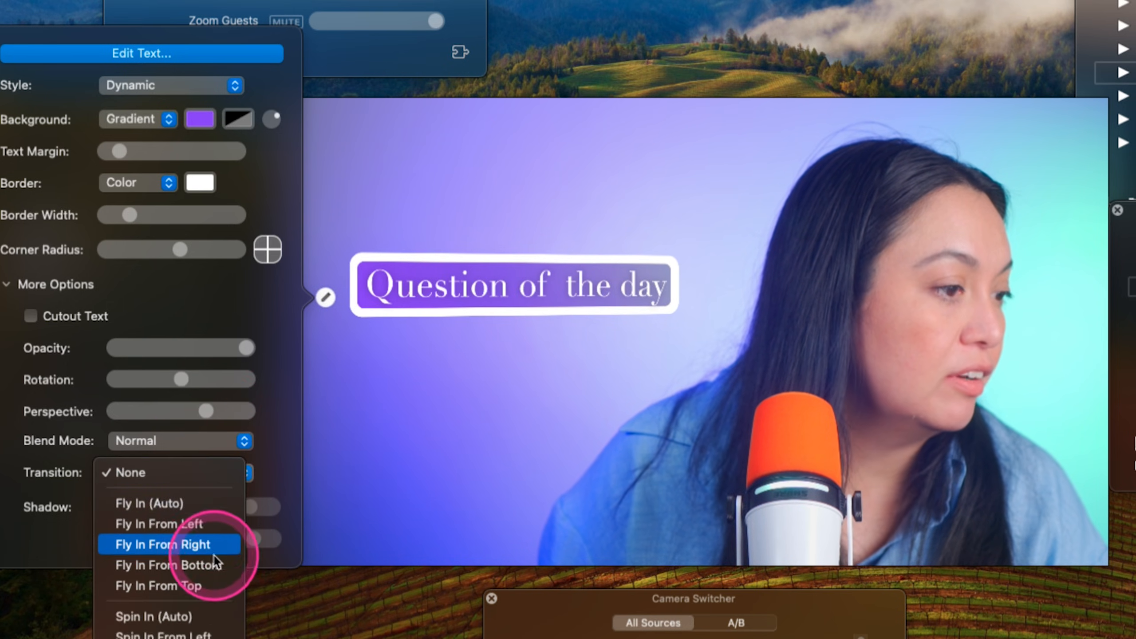
left_click(179, 633)
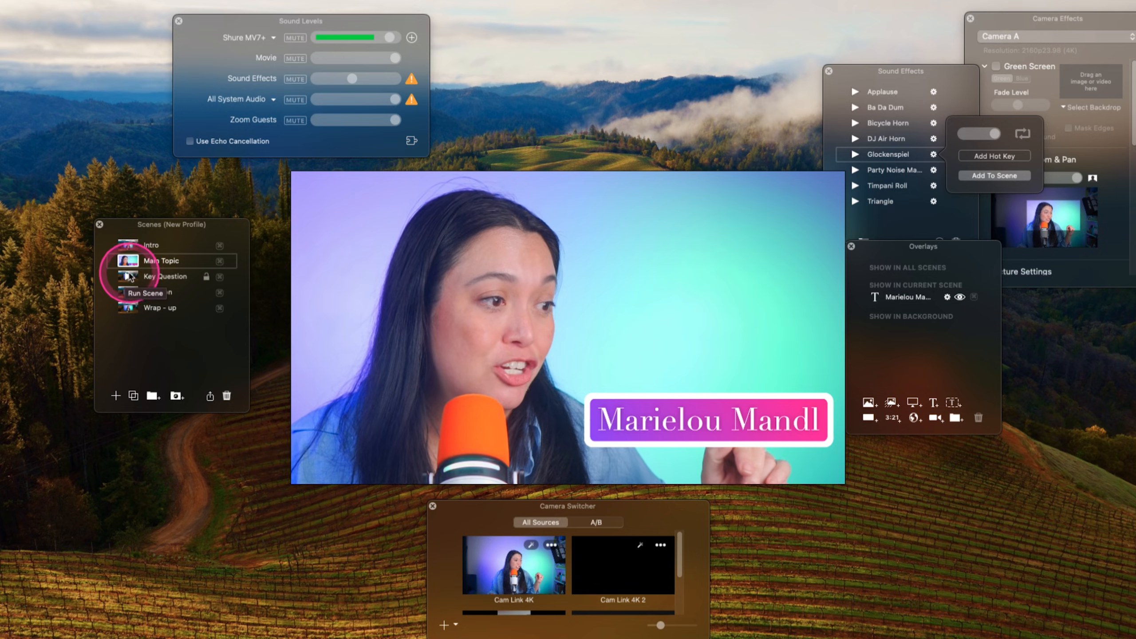
left_click(129, 277)
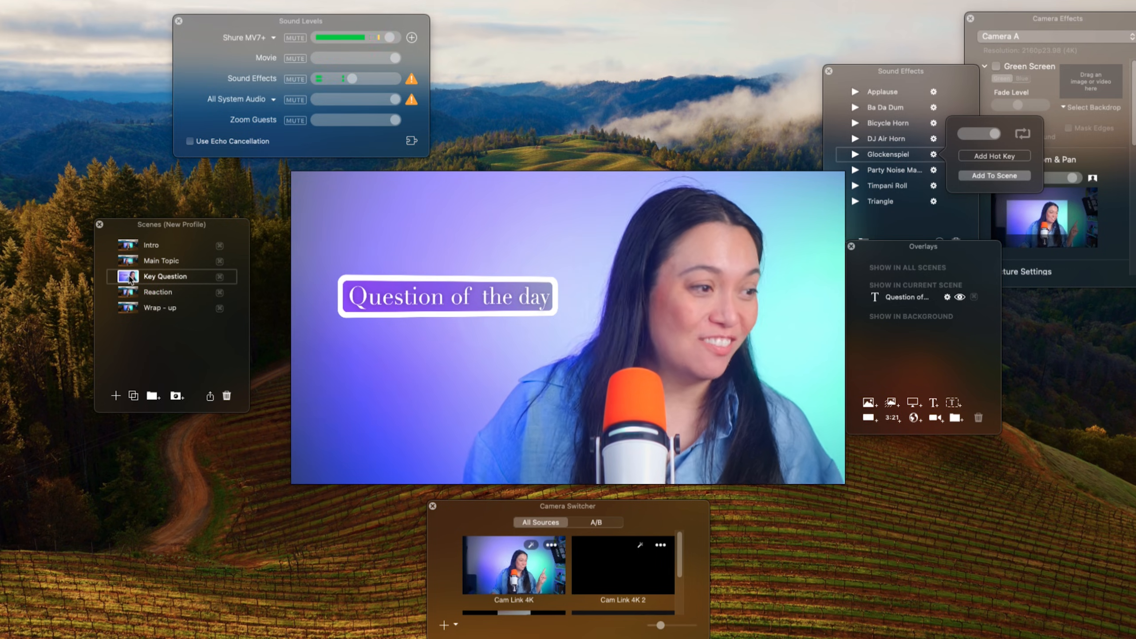
- Switch to the Reaction scene, nudge the Overlays window against the preview, and add the vintage camera picture as an image overlay
left_click(130, 296)
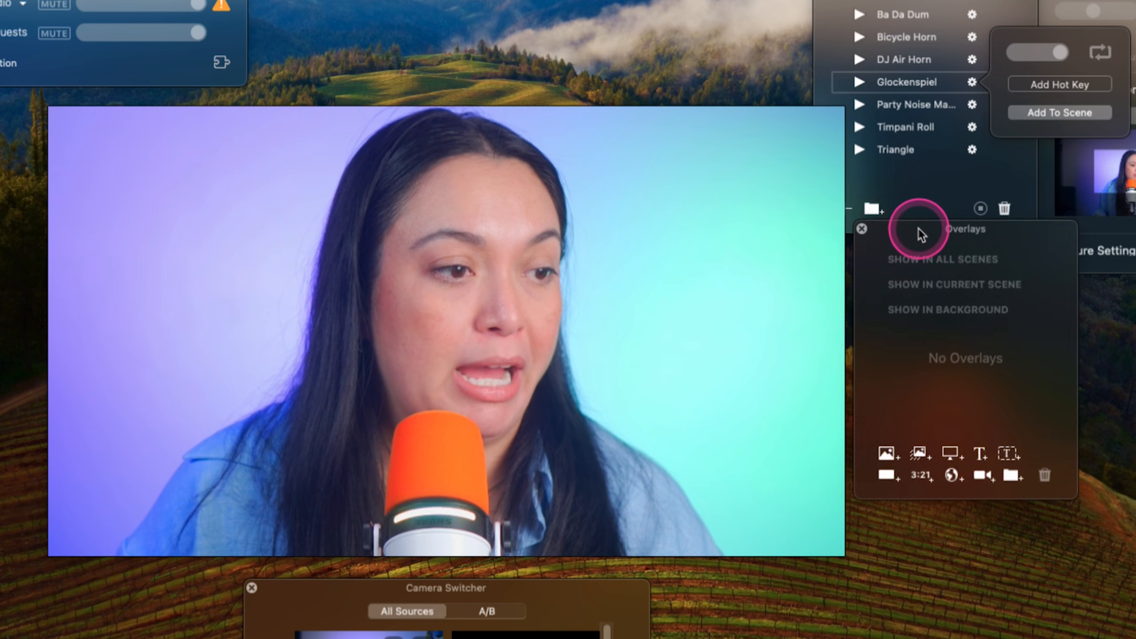
left_click_drag(919, 232, 911, 215)
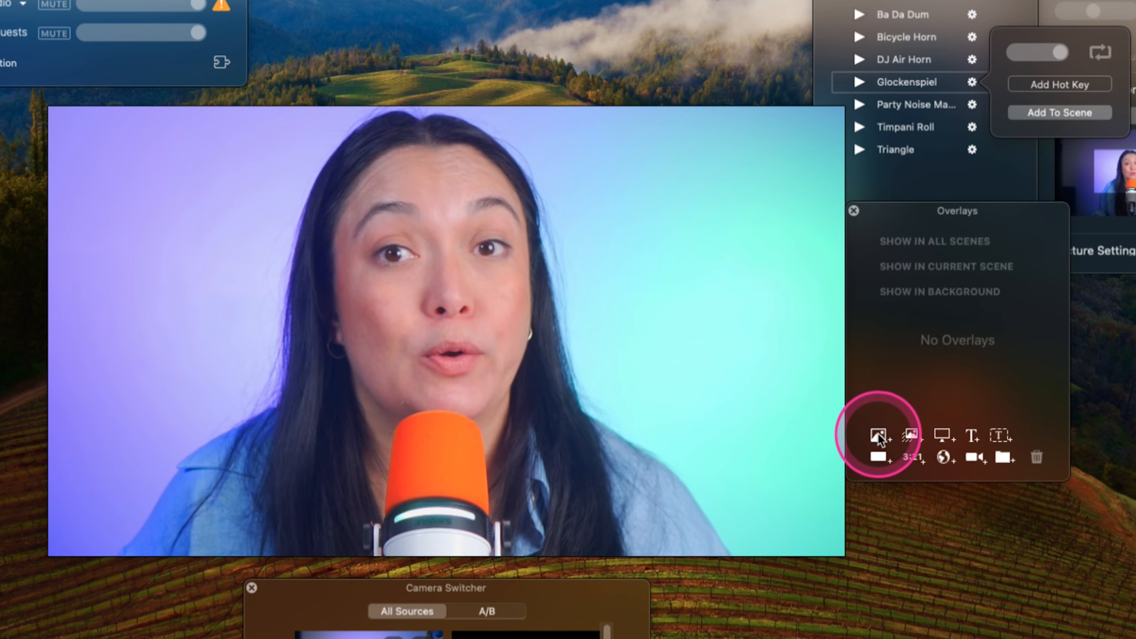
left_click(878, 436)
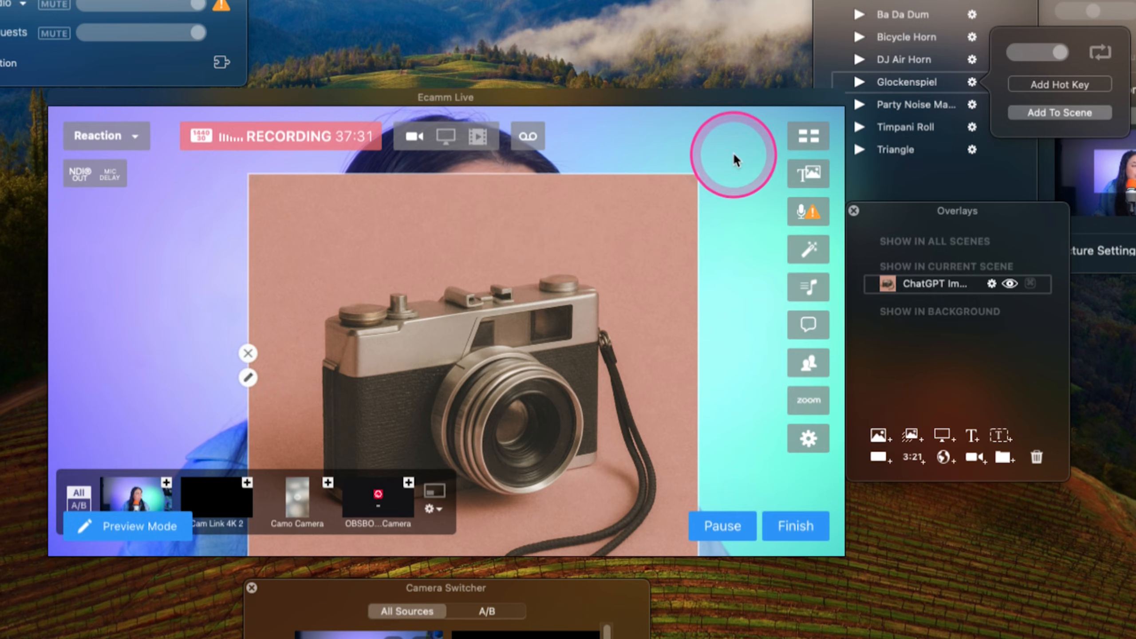
- Shrink the camera image and place it beside the speaker, and pan the camera frame to make room for it
left_click_drag(696, 178, 705, 242)
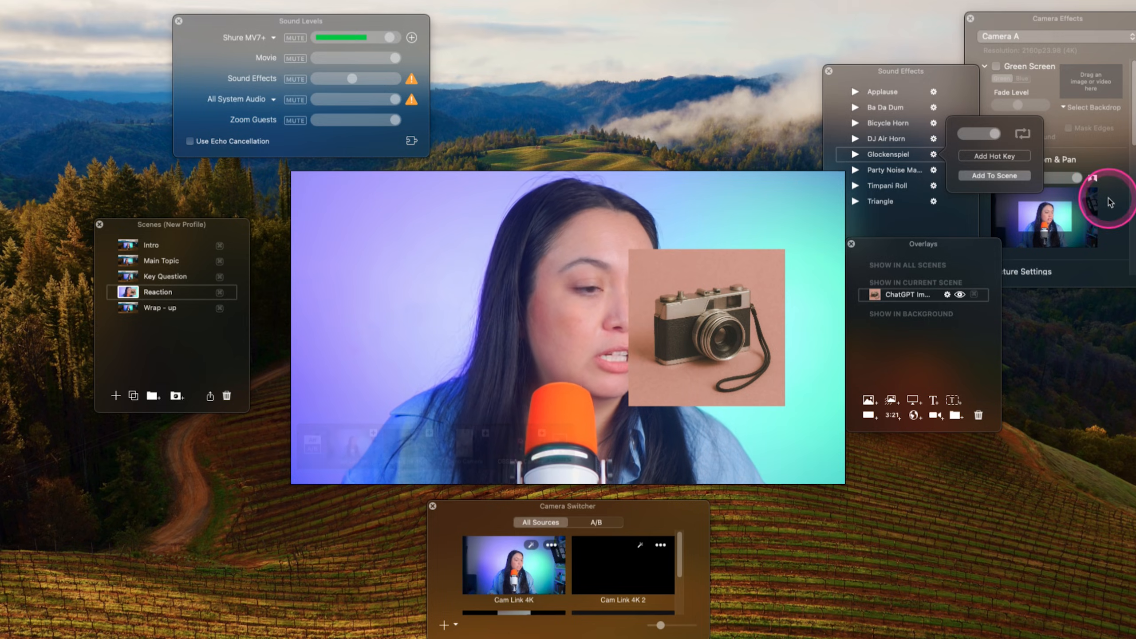
left_click_drag(1066, 213, 1075, 212)
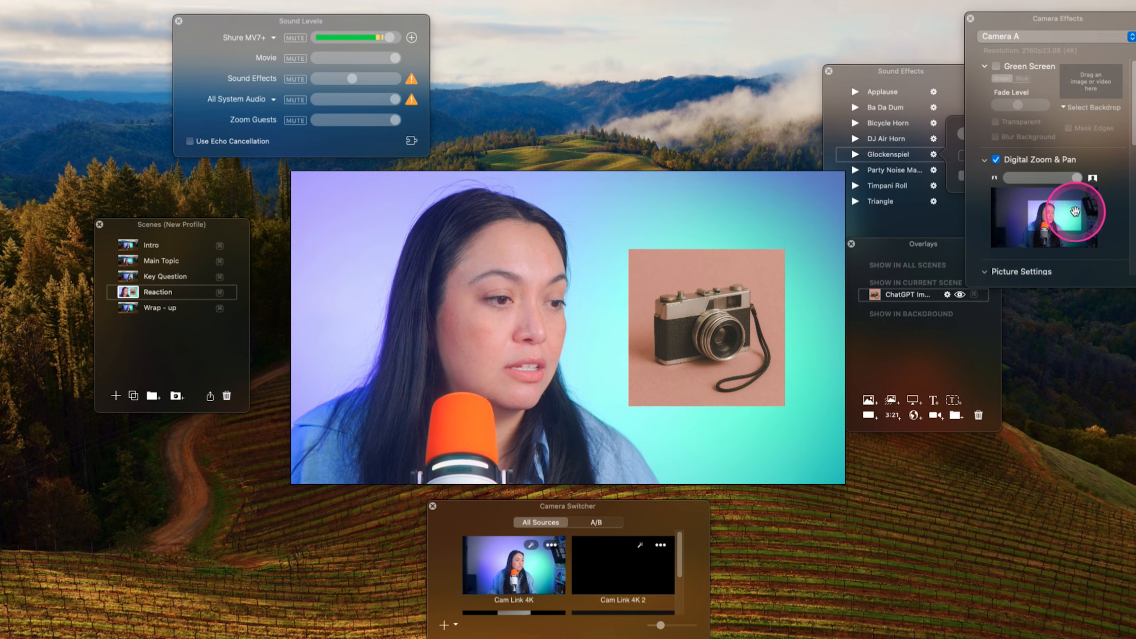
- Set the camera image overlay's transition to Fly In From Bottom
mouse_move(648, 330)
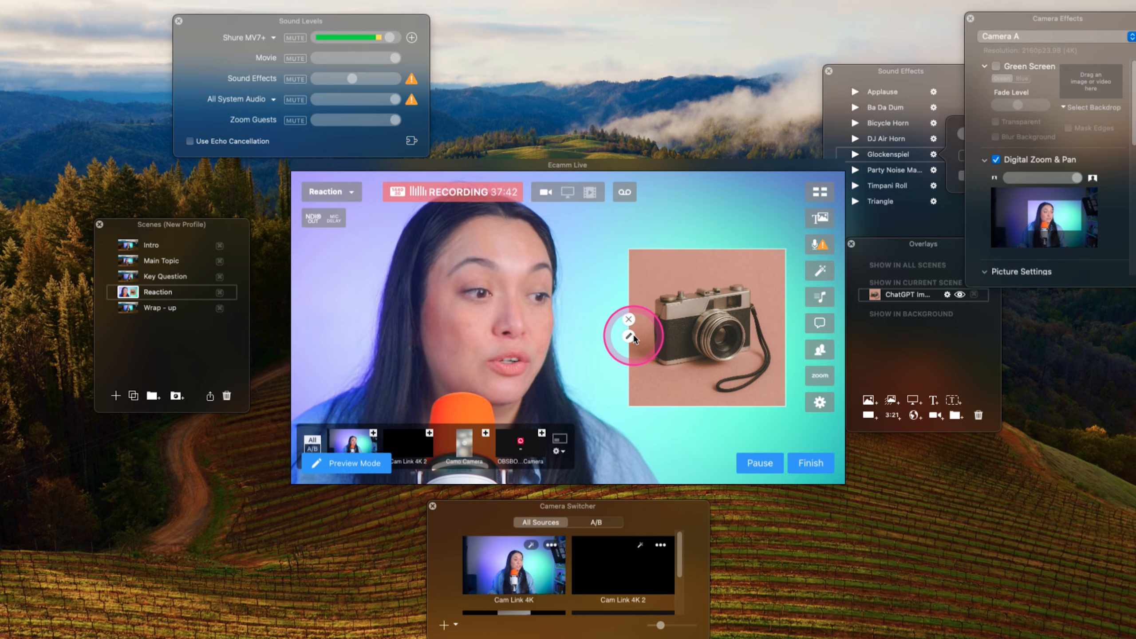
left_click(629, 336)
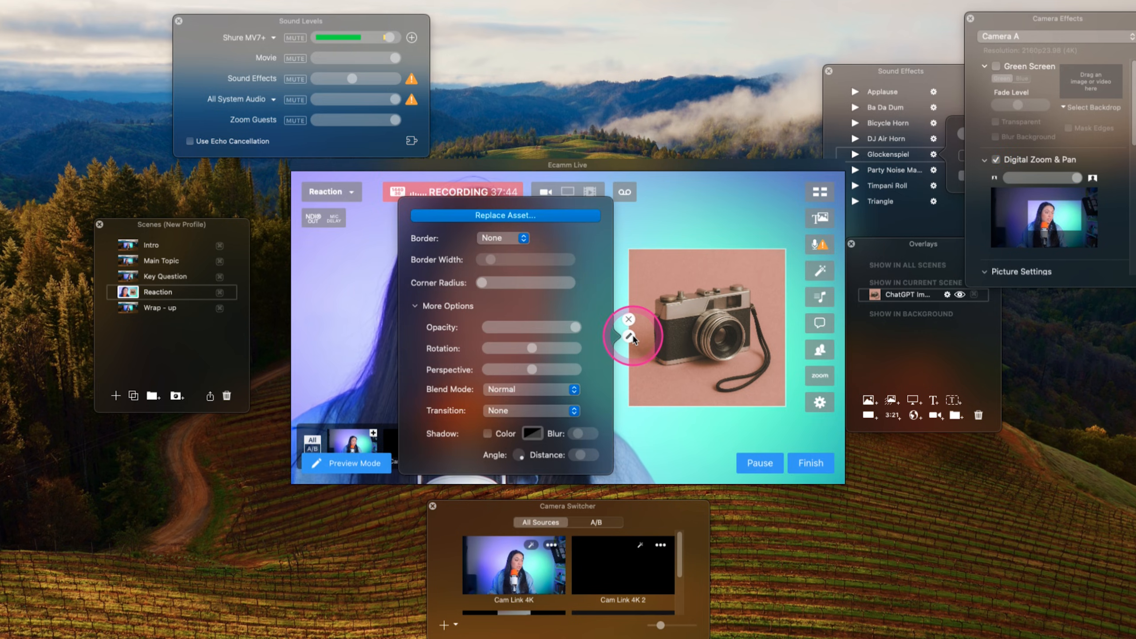
left_click(499, 403)
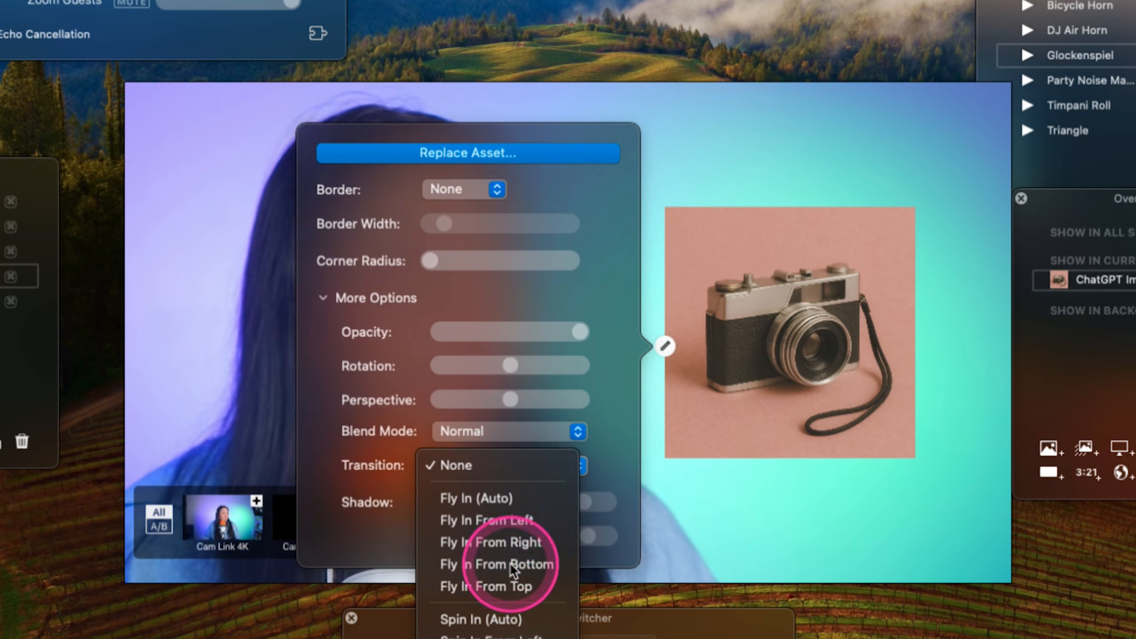
left_click(509, 563)
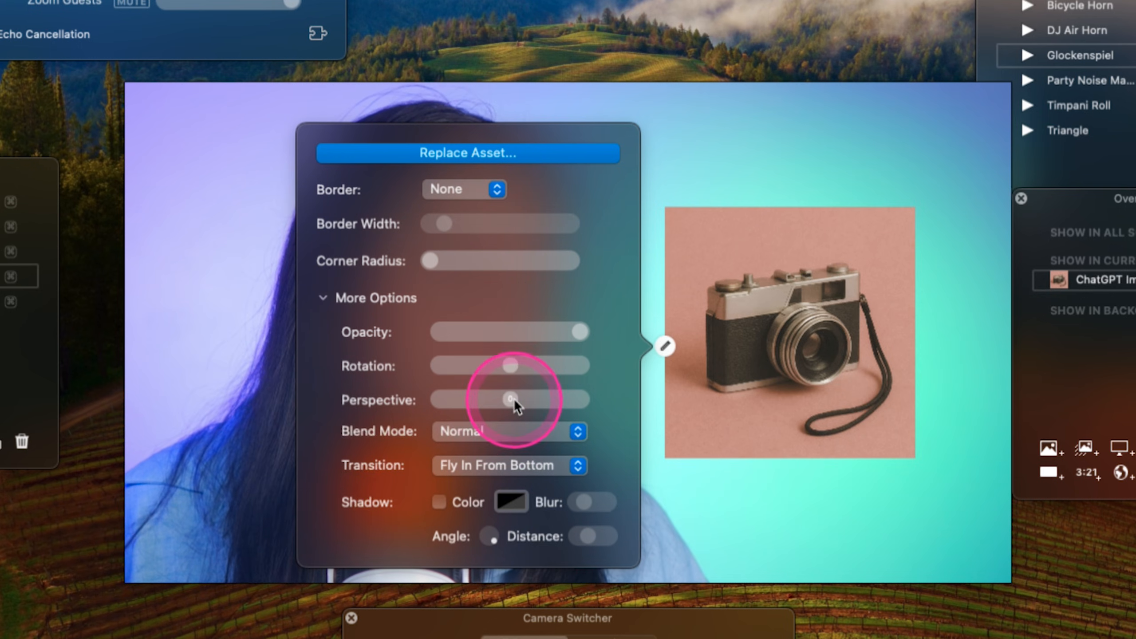
- Tilt the camera image overlay slightly in perspective, enable its shadow, and adjust the shadow's angle
left_click_drag(512, 398, 496, 403)
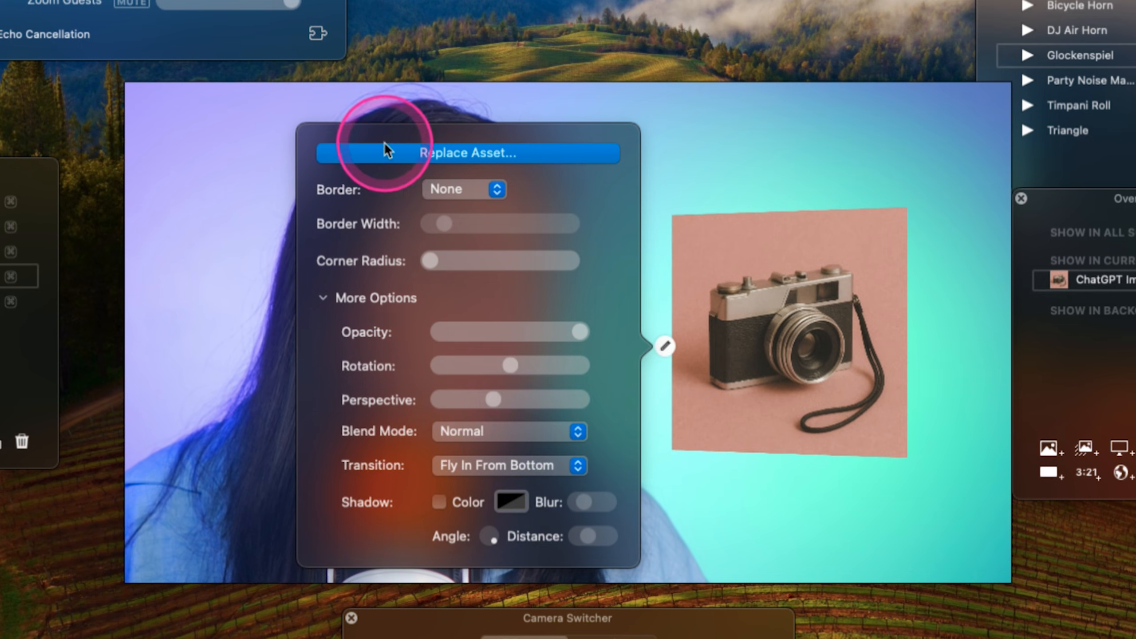
left_click(439, 501)
left_click_drag(492, 535, 497, 535)
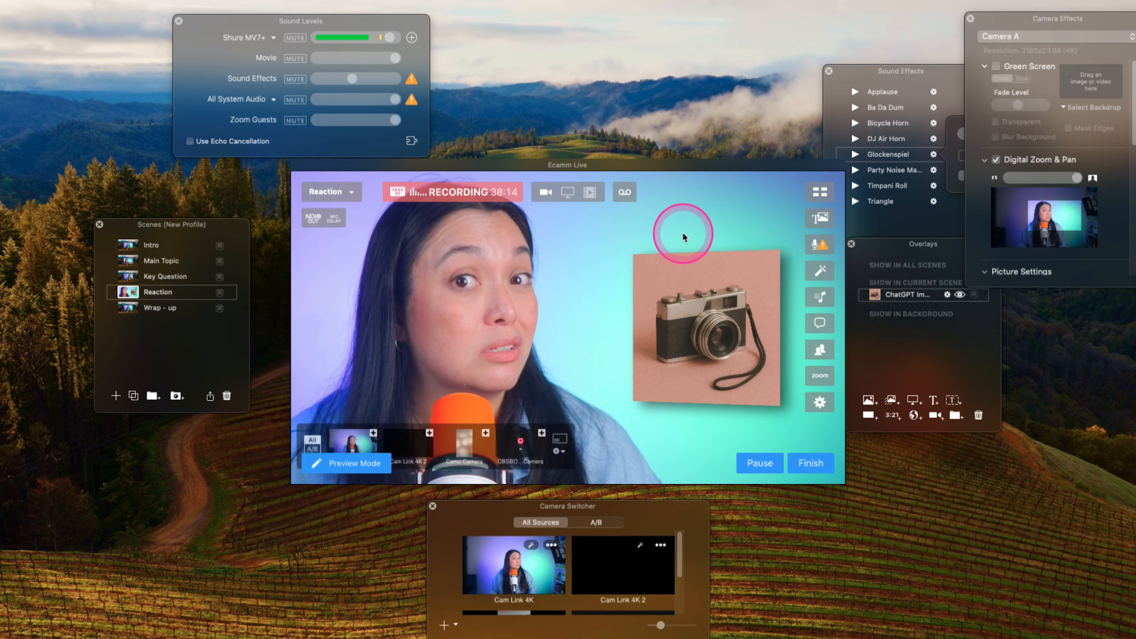
- Run the Wrap - up, Intro, Main Topic, Key Question and Reaction scenes in turn to preview their framings, overlays and transitions
left_click(128, 309)
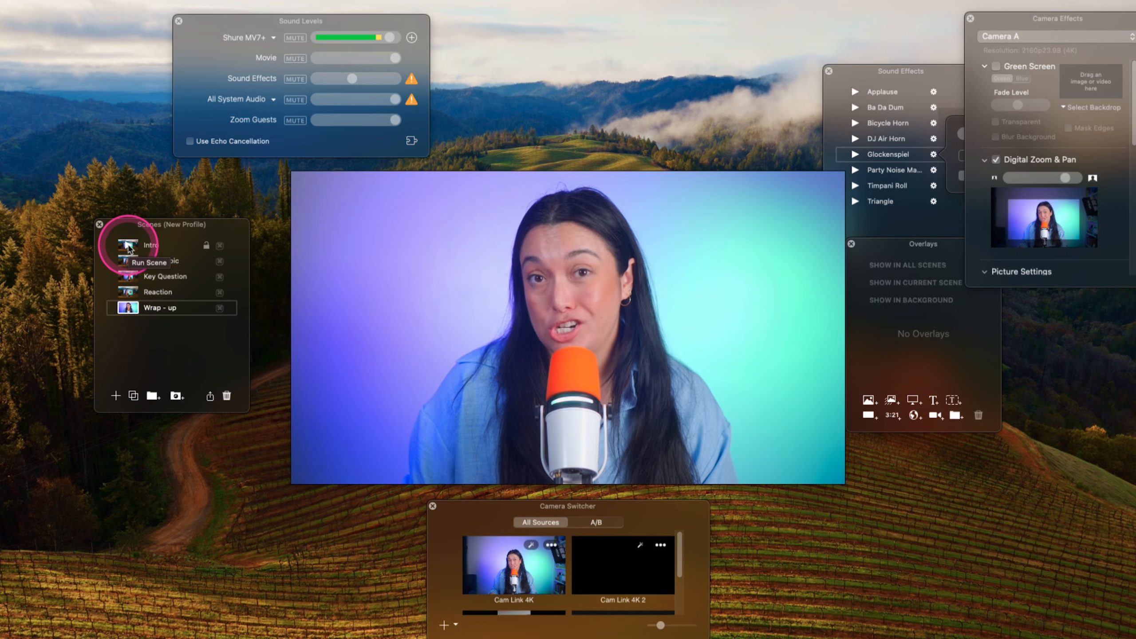
left_click(128, 248)
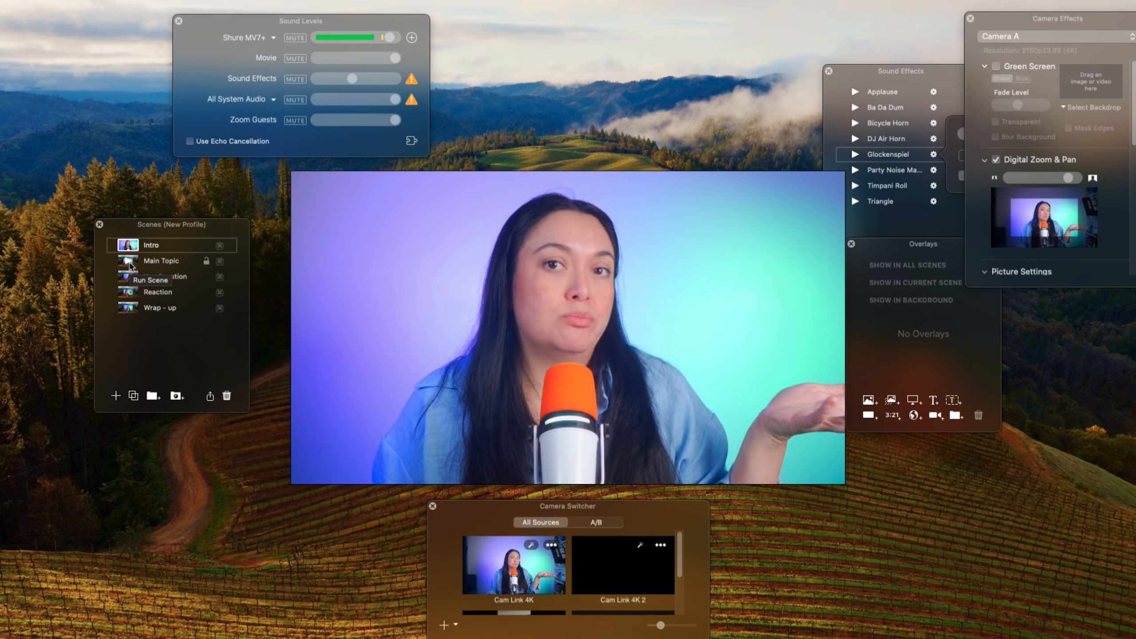
left_click(128, 261)
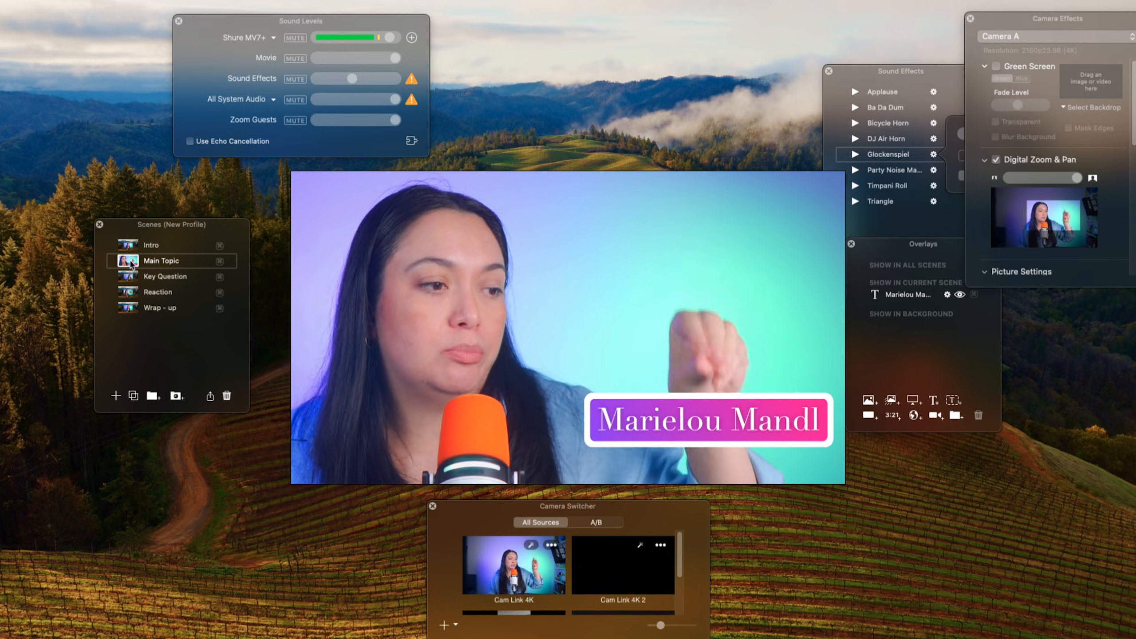
left_click(128, 277)
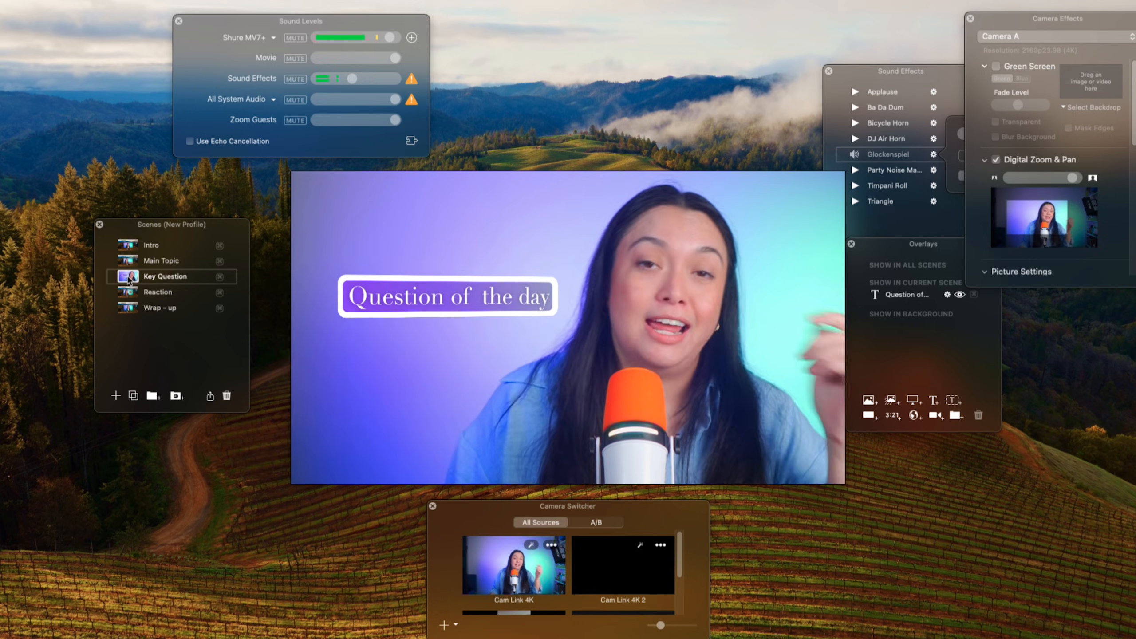
left_click(126, 291)
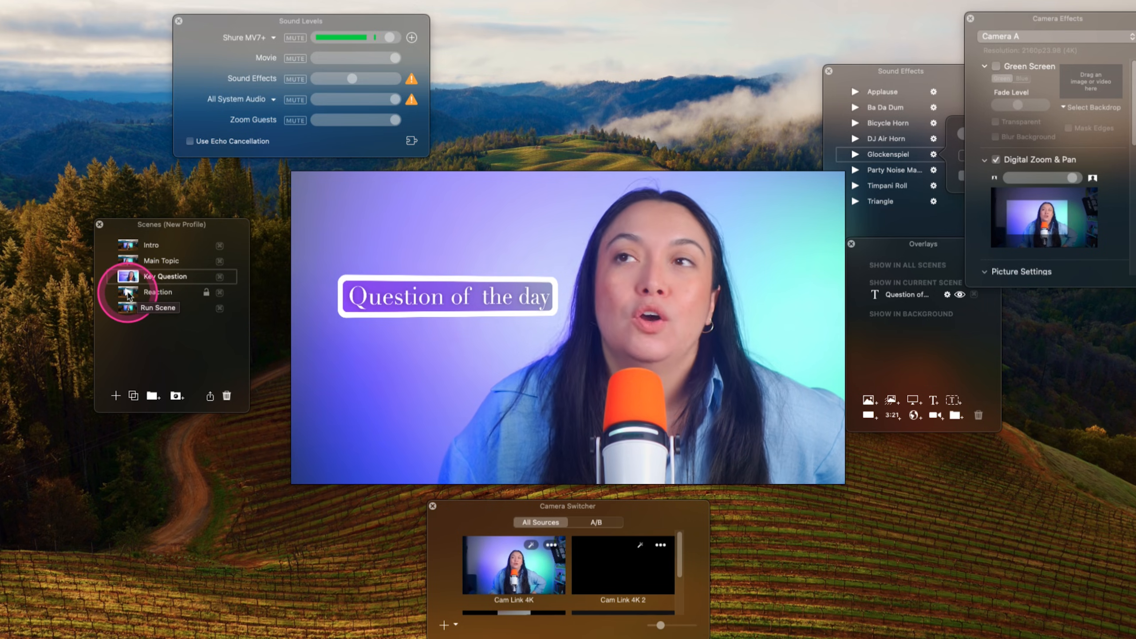
left_click(128, 293)
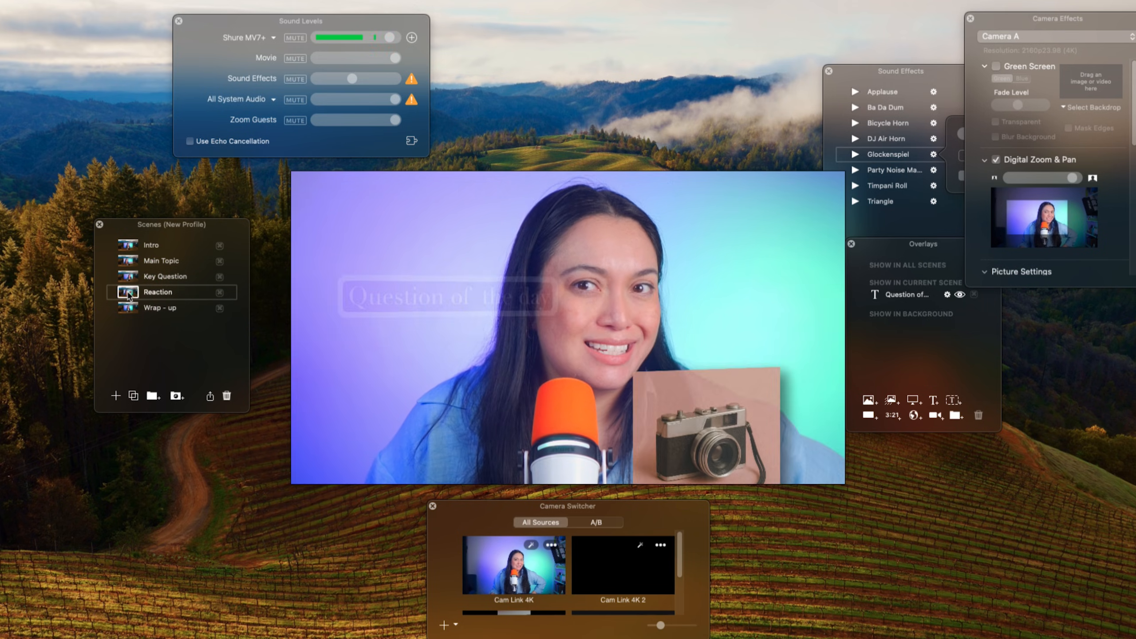